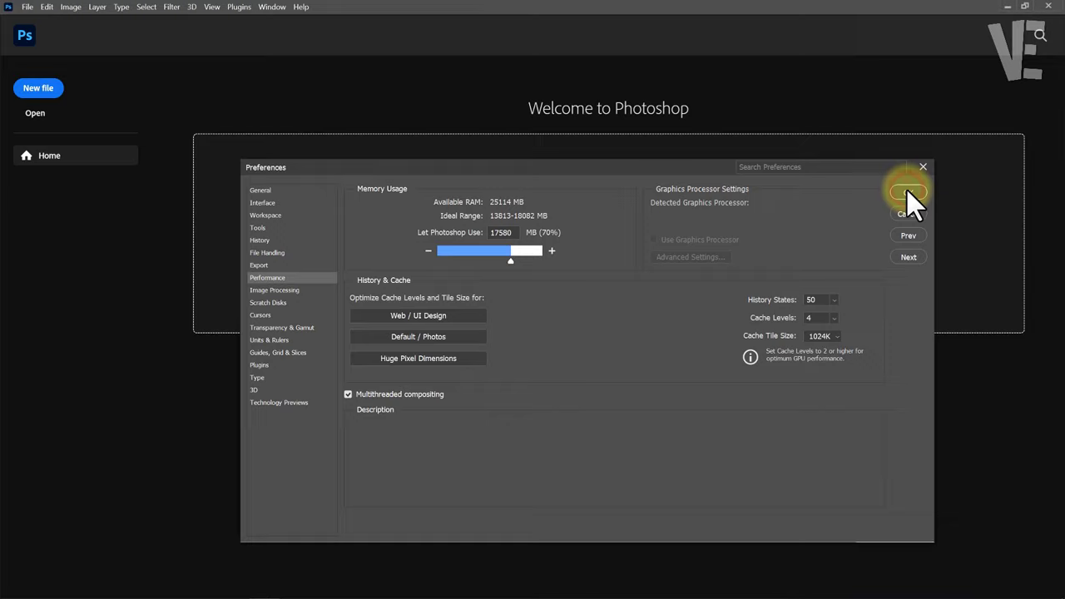
Step: Confirm the Performance preferences and quit Photoshop
{"action": "left_click", "coordinate": [907, 192]}
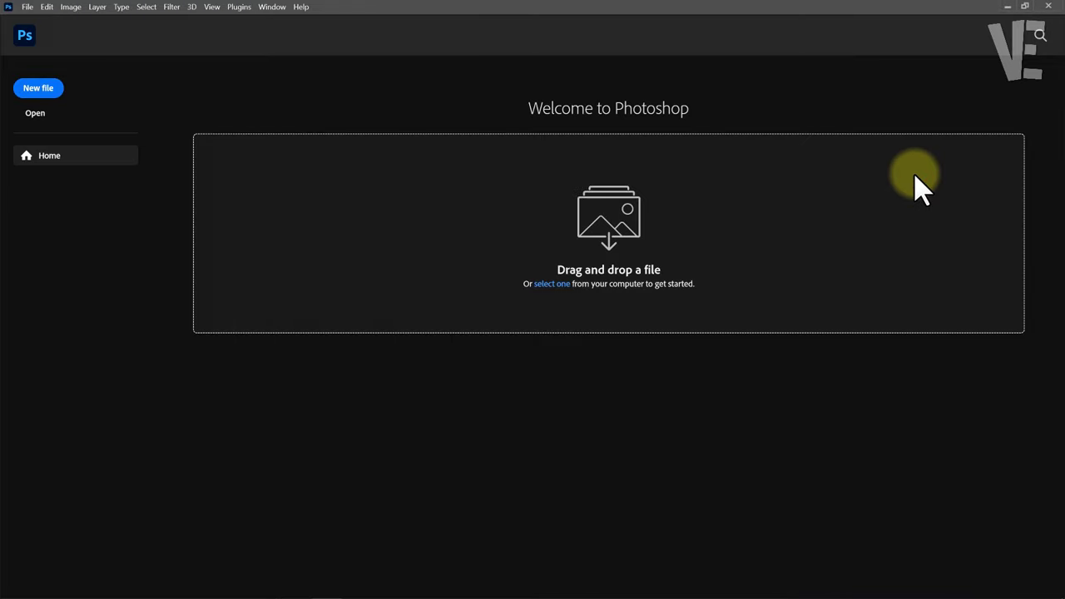
{"action": "left_click", "coordinate": [1048, 6]}
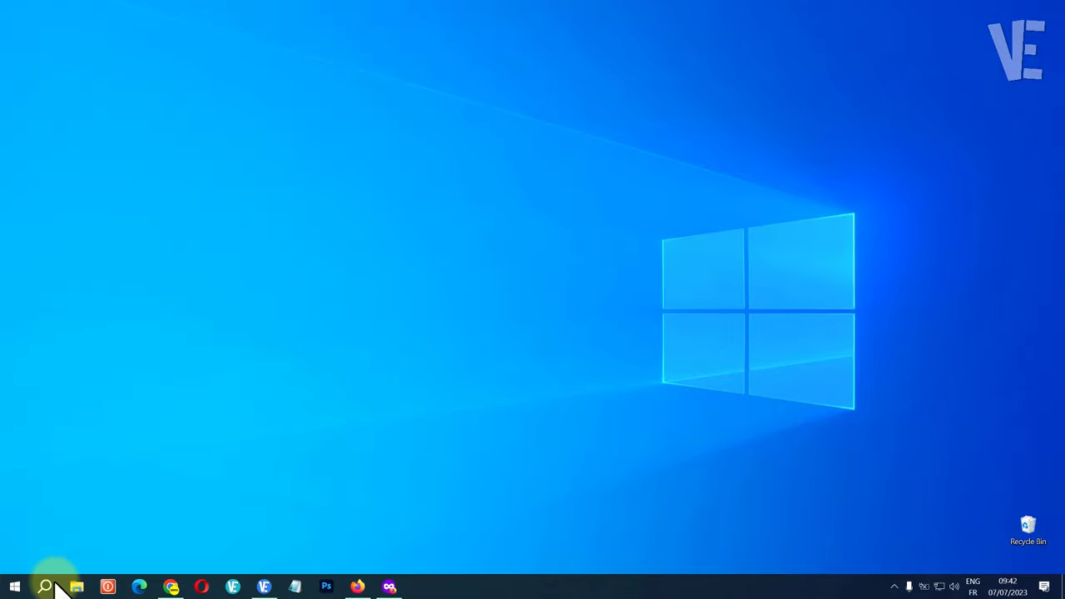
Step: Search Windows for "graphics settings" and open the Graphics settings page
{"action": "left_click", "coordinate": [46, 587]}
{"action": "type", "text": "gra"}
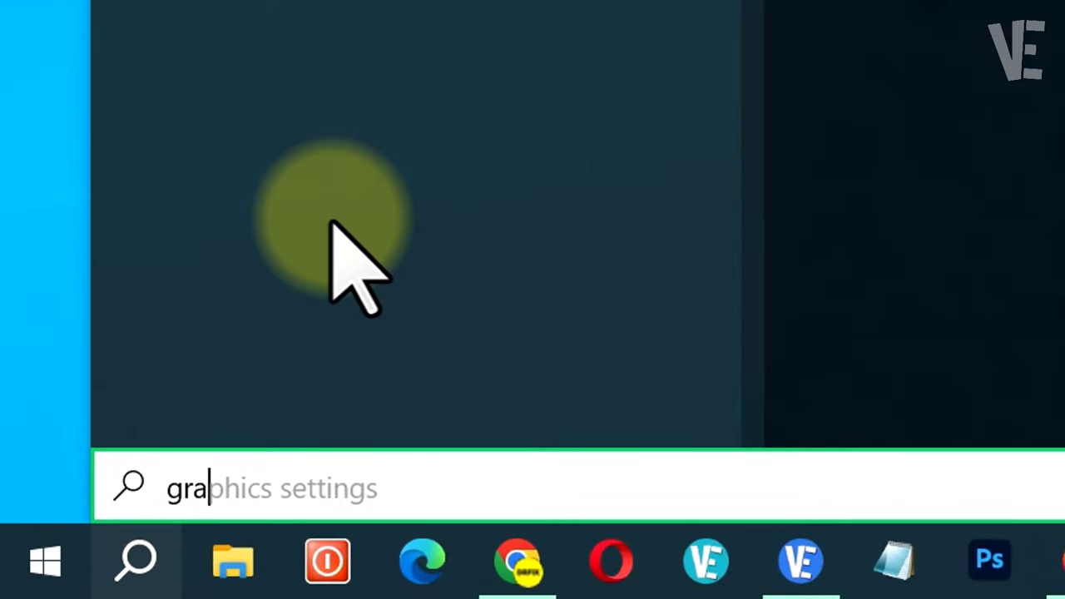
{"action": "type", "text": "phics se"}
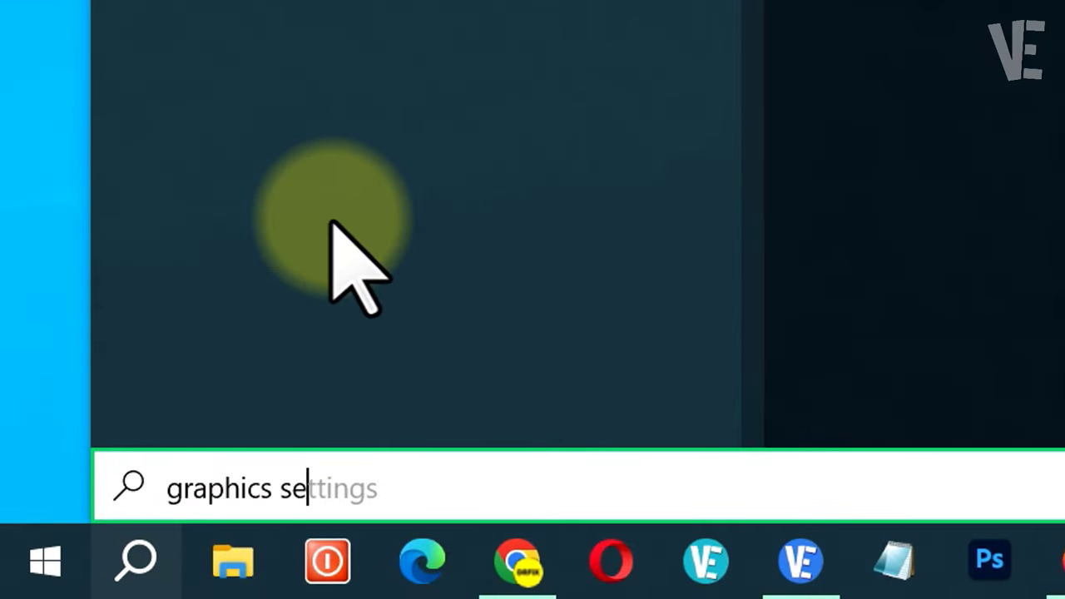
{"action": "type", "text": "ttings"}
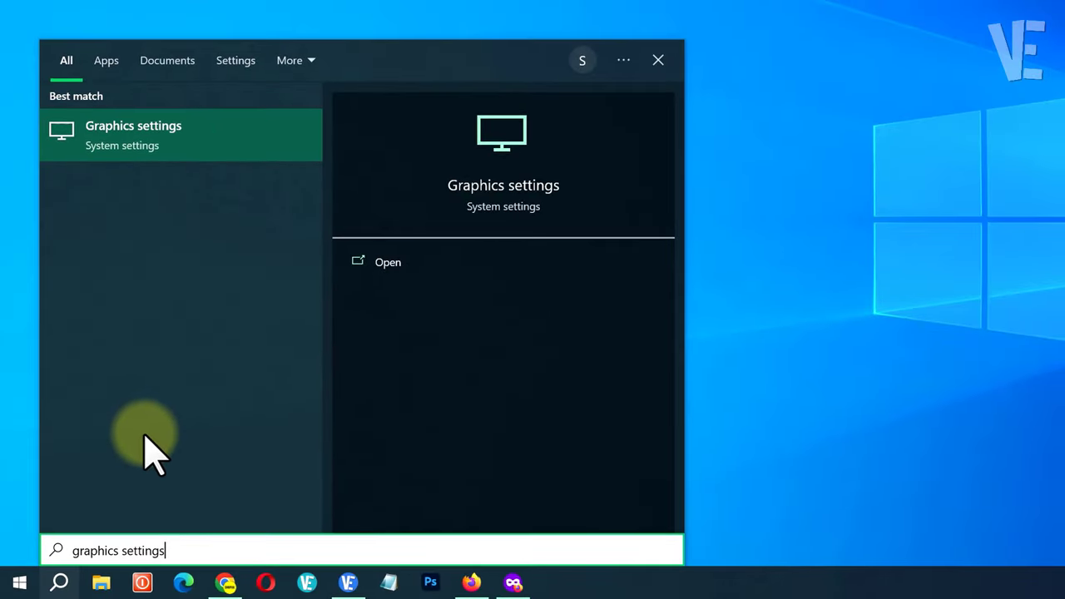
{"action": "left_click", "coordinate": [150, 132]}
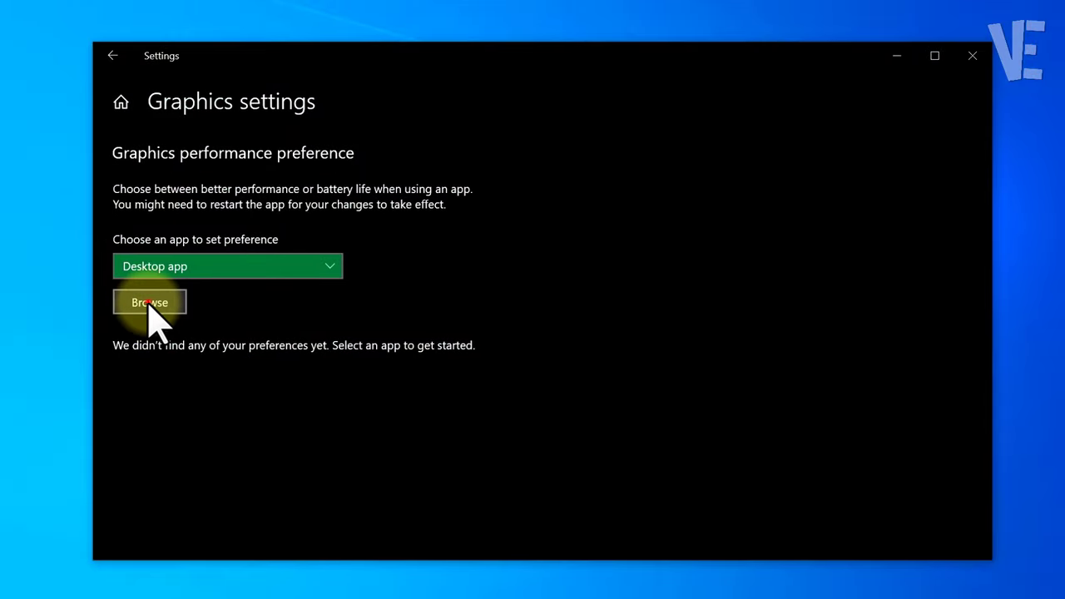
Step: Add the Photoshop application from C:\Program Files\Adobe\Adobe Photoshop 2023 as a desktop app with a graphics performance preference
{"action": "left_click", "coordinate": [149, 305]}
{"action": "scroll", "coordinate": [208, 366], "scroll_direction": "down", "scroll_amount": 1}
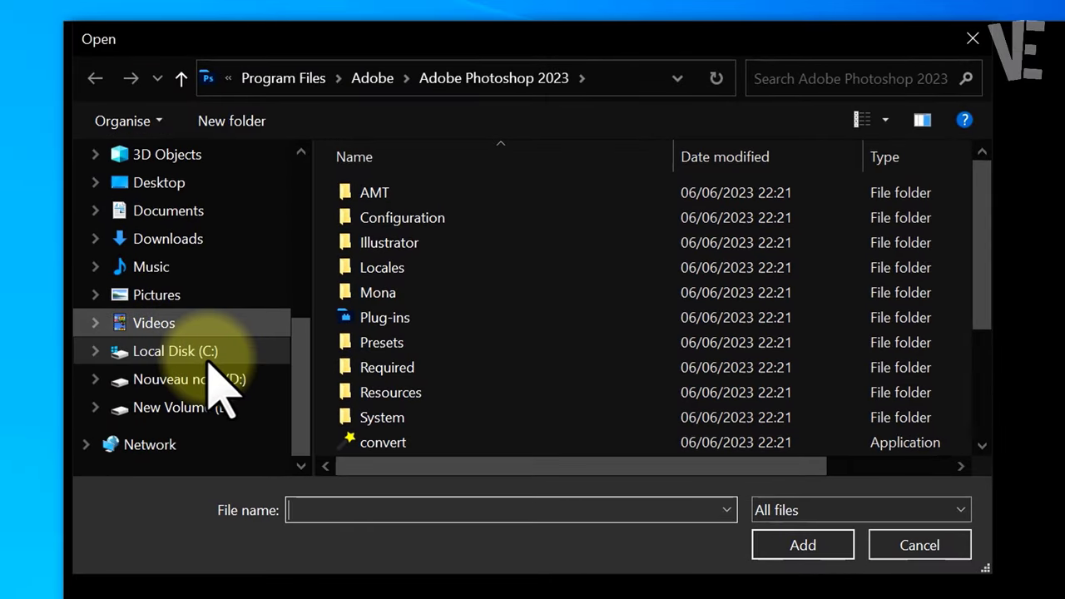
{"action": "left_click", "coordinate": [179, 352]}
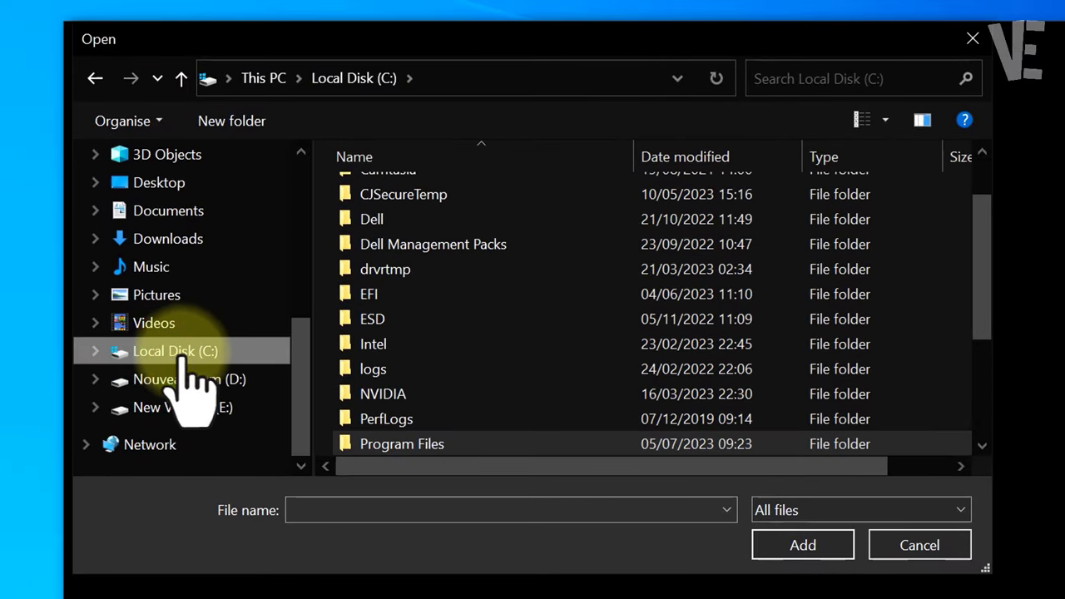
{"action": "scroll", "coordinate": [440, 332], "scroll_direction": "down", "scroll_amount": 2}
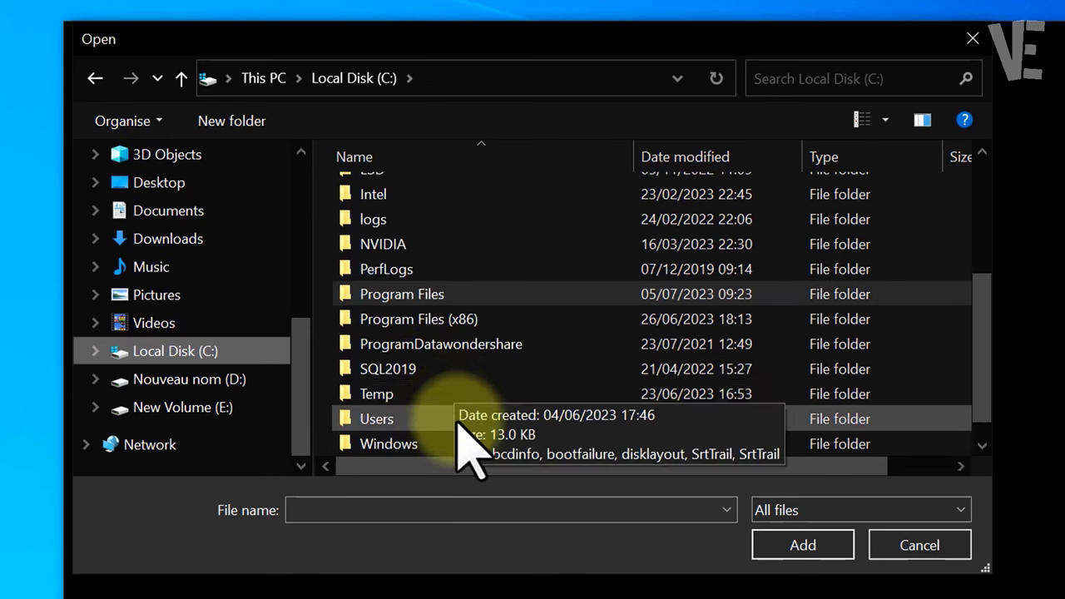
{"action": "left_click", "coordinate": [441, 293]}
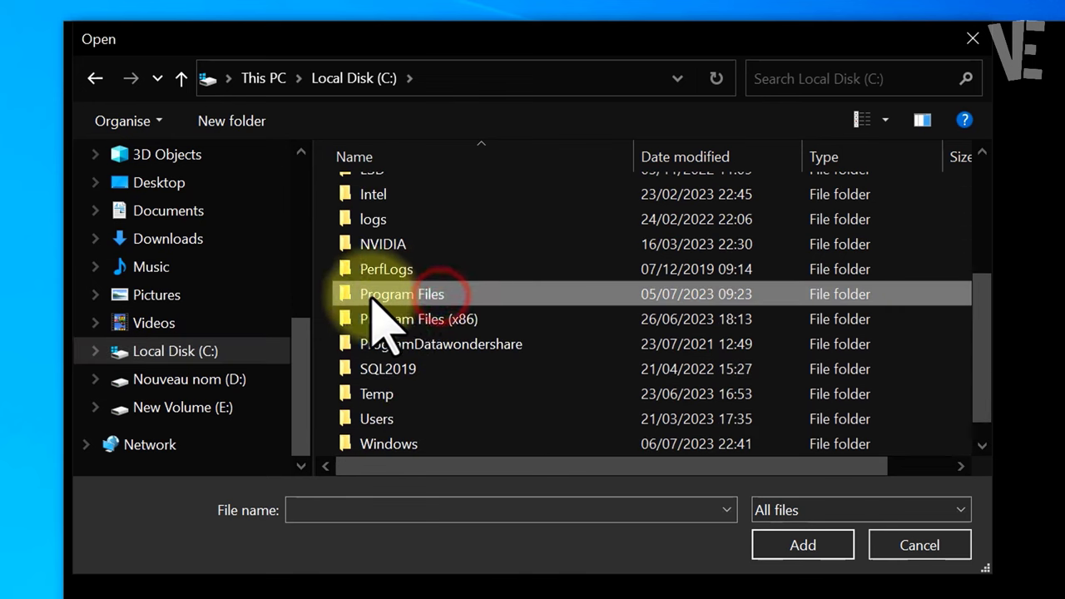
{"action": "double_click", "coordinate": [460, 293]}
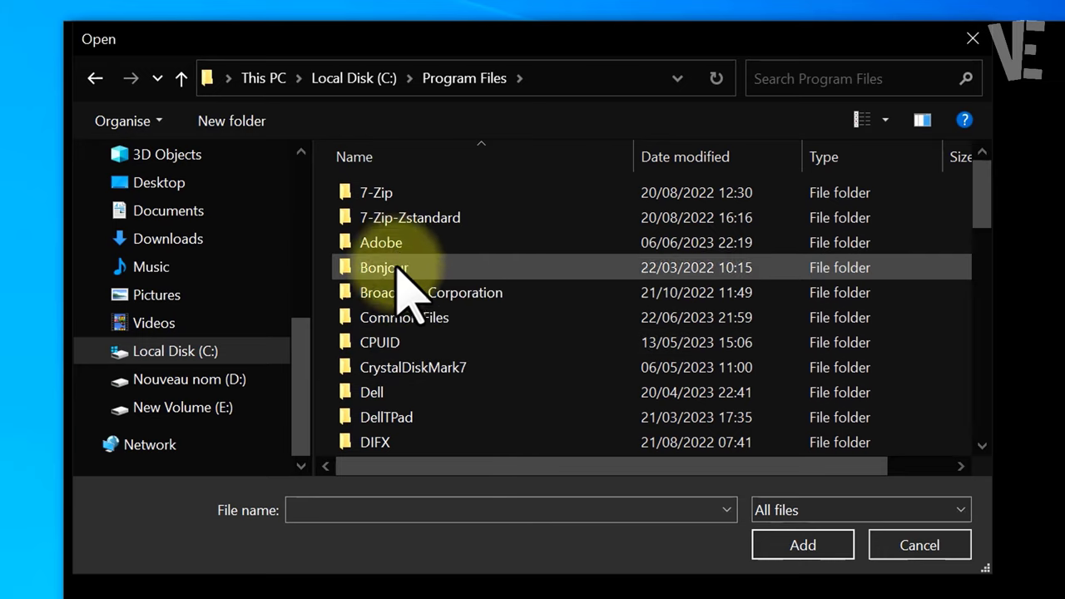
{"action": "double_click", "coordinate": [420, 241]}
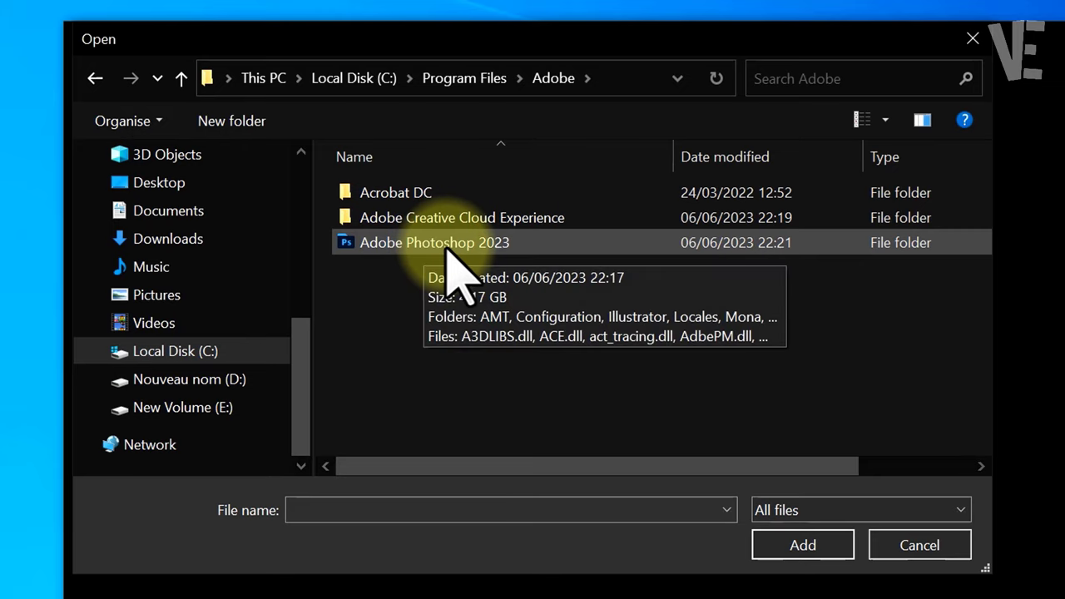
{"action": "double_click", "coordinate": [449, 244]}
{"action": "scroll", "coordinate": [469, 269], "scroll_direction": "down", "scroll_amount": 1}
{"action": "scroll", "coordinate": [474, 283], "scroll_direction": "down", "scroll_amount": 1}
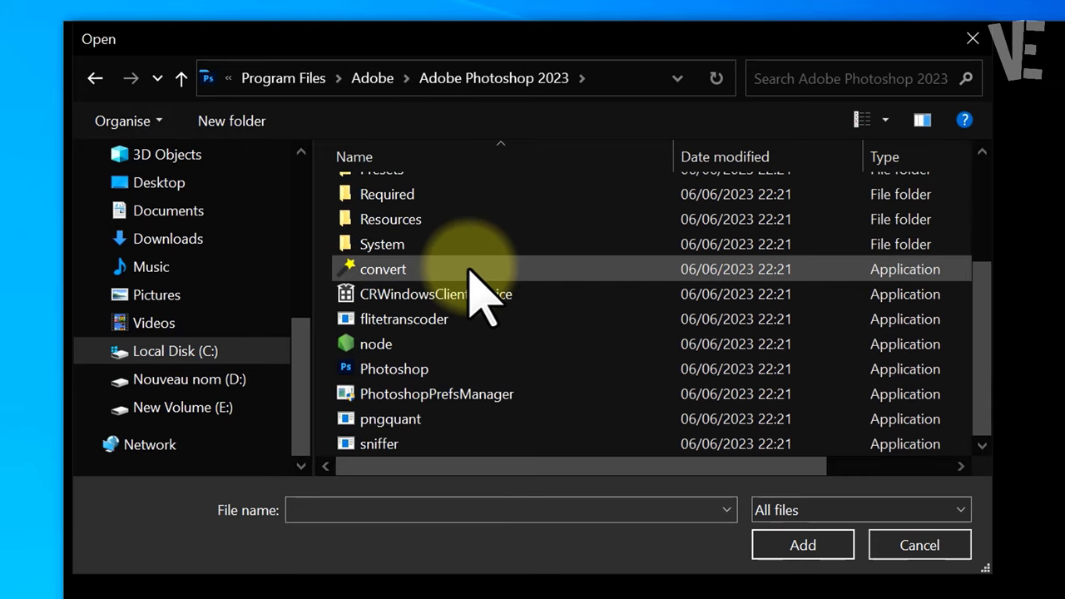
{"action": "left_click", "coordinate": [408, 368]}
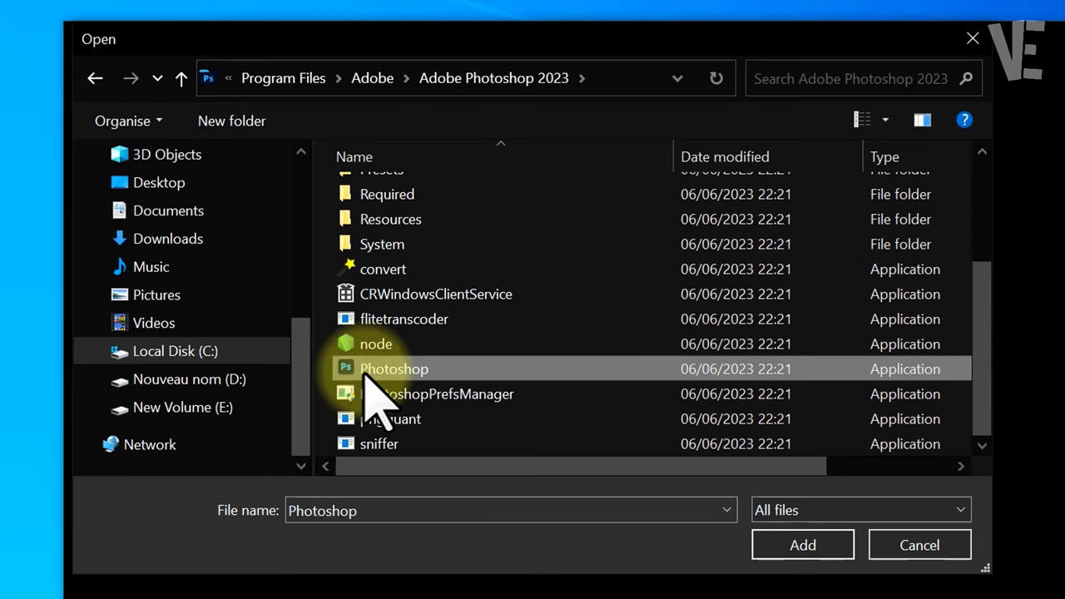
{"action": "double_click", "coordinate": [444, 368]}
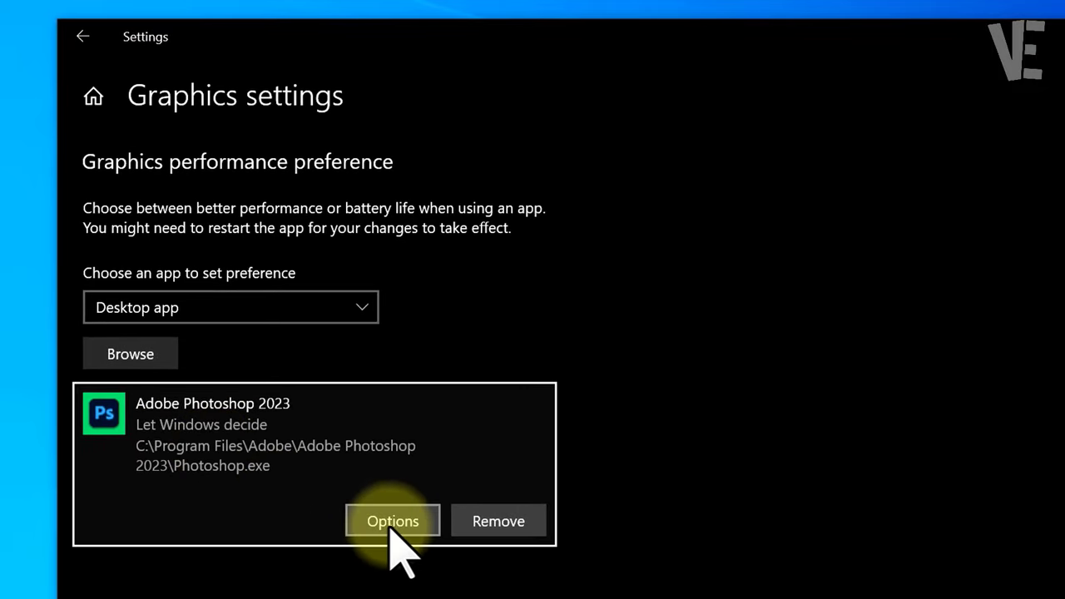
Step: Set the graphics preference of Adobe Photoshop 2023 to High performance, save it, and close Settings
{"action": "left_click", "coordinate": [403, 525]}
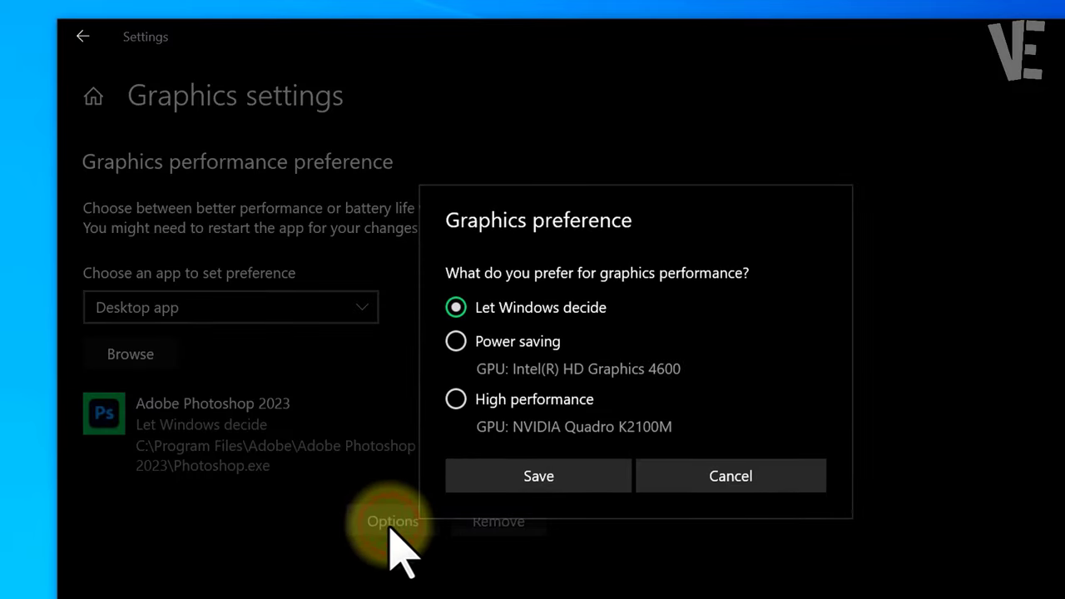
{"action": "left_click", "coordinate": [542, 476]}
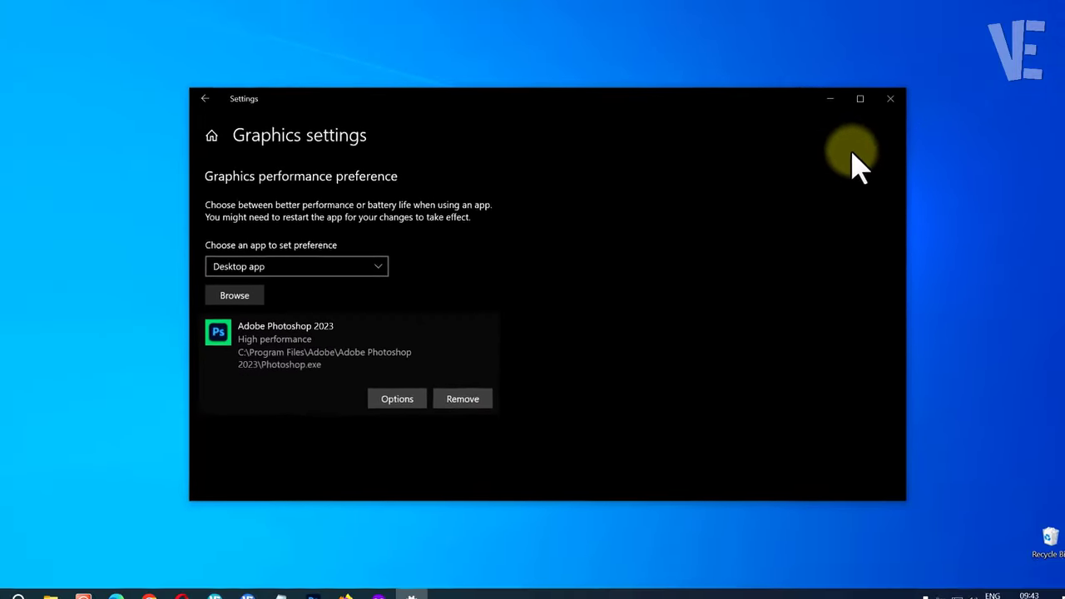
{"action": "left_click", "coordinate": [984, 38]}
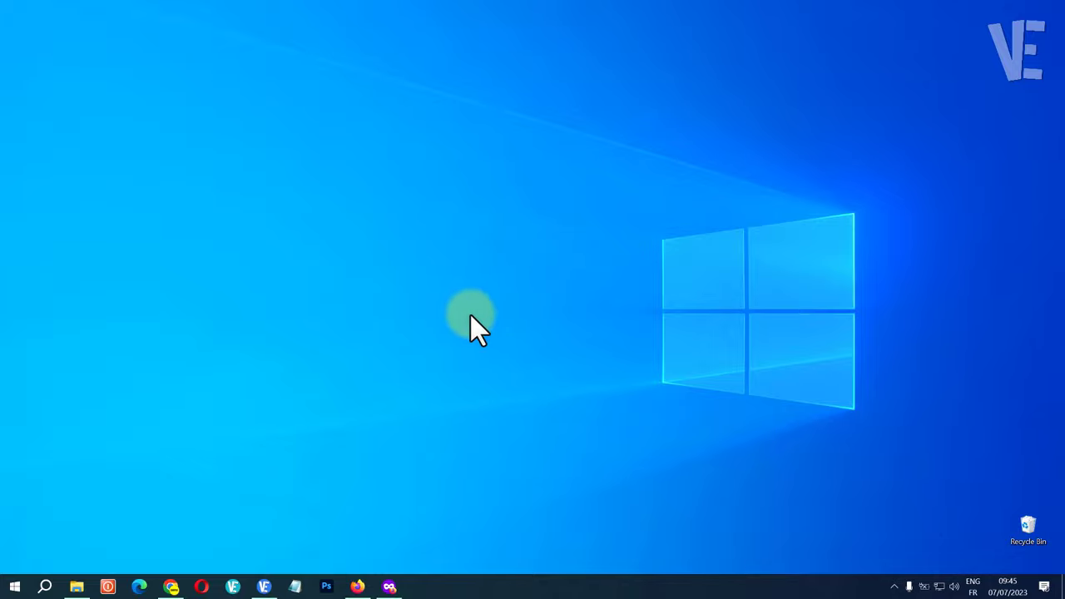
Step: Open the Photoshop installation folder C:\Program Files\Adobe\Adobe Photoshop 2023 in File Explorer
{"action": "left_click", "coordinate": [77, 587]}
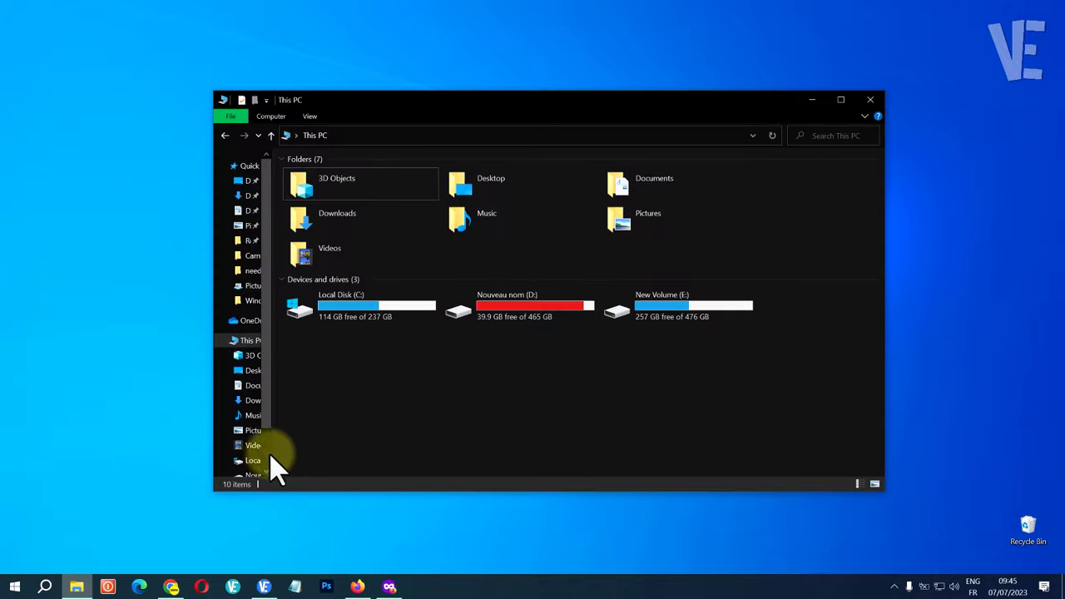
{"action": "double_click", "coordinate": [363, 313]}
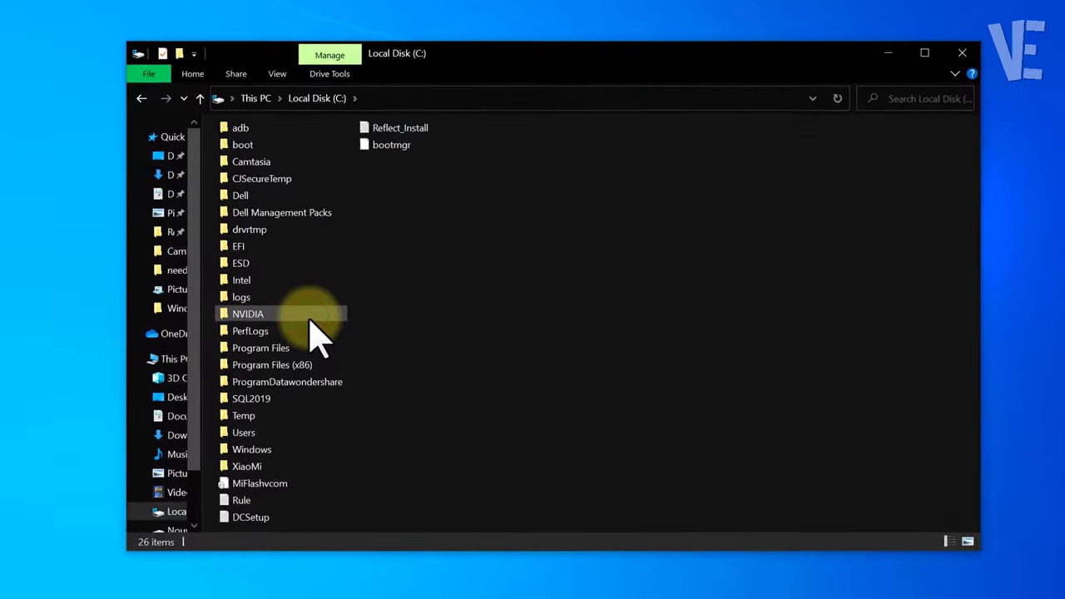
{"action": "left_click", "coordinate": [254, 353]}
{"action": "double_click", "coordinate": [271, 356]}
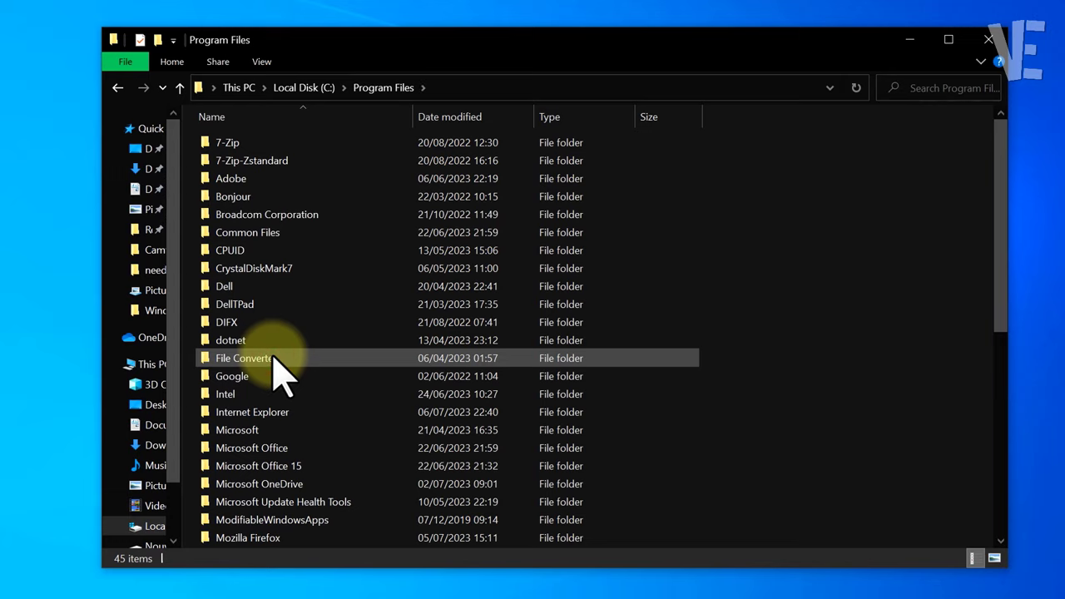
{"action": "left_click", "coordinate": [237, 183]}
{"action": "double_click", "coordinate": [254, 181]}
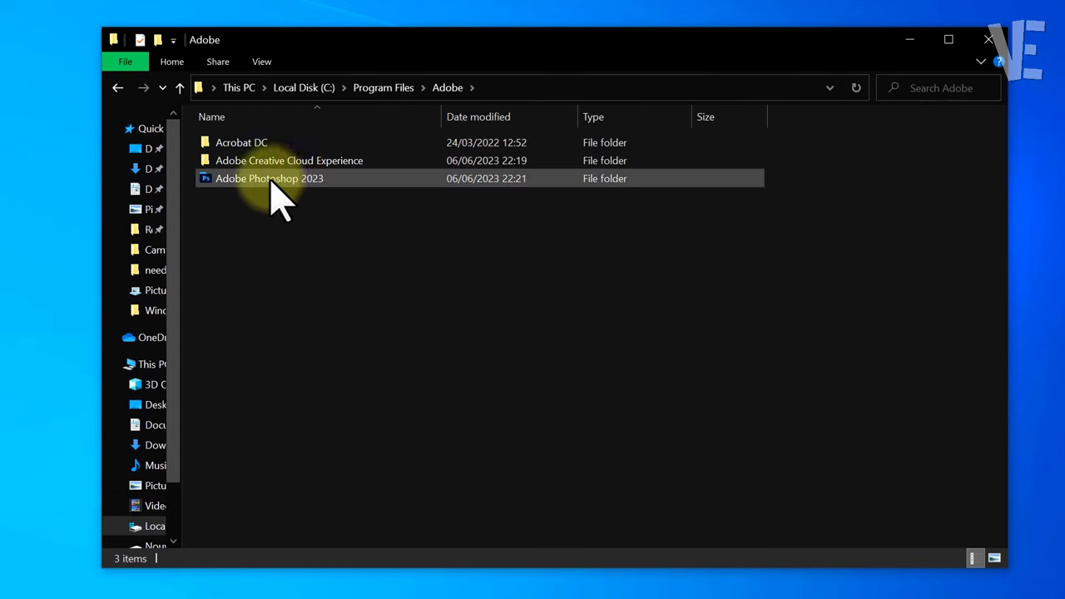
{"action": "double_click", "coordinate": [275, 193]}
Step: Run the sniffer application in the Photoshop folder as administrator, and close the File Explorer window
{"action": "scroll", "coordinate": [349, 278], "scroll_direction": "down", "scroll_amount": 6}
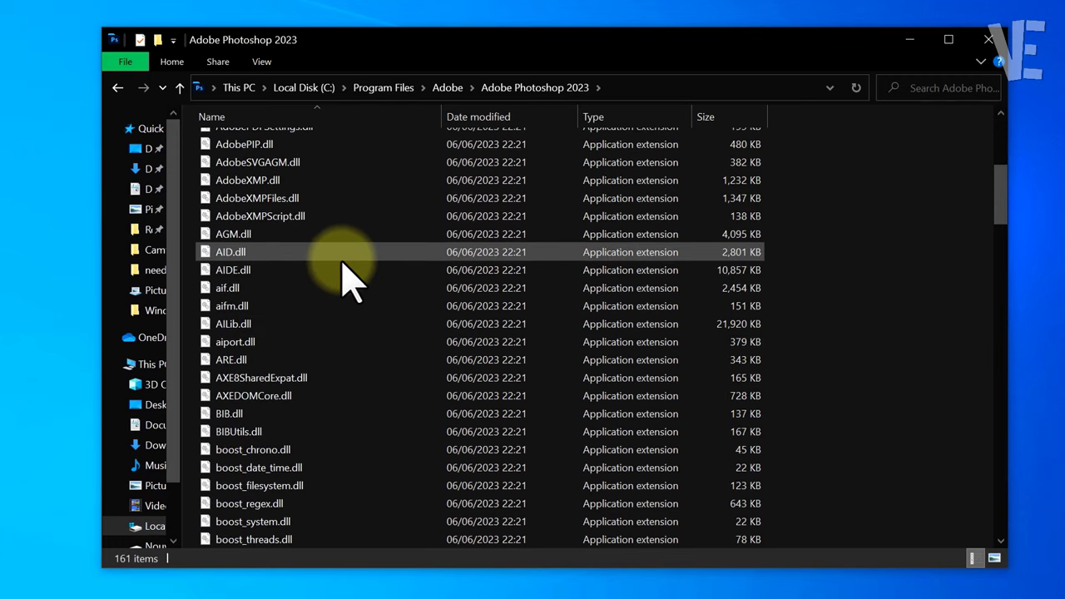
{"action": "scroll", "coordinate": [350, 278], "scroll_direction": "down", "scroll_amount": 20}
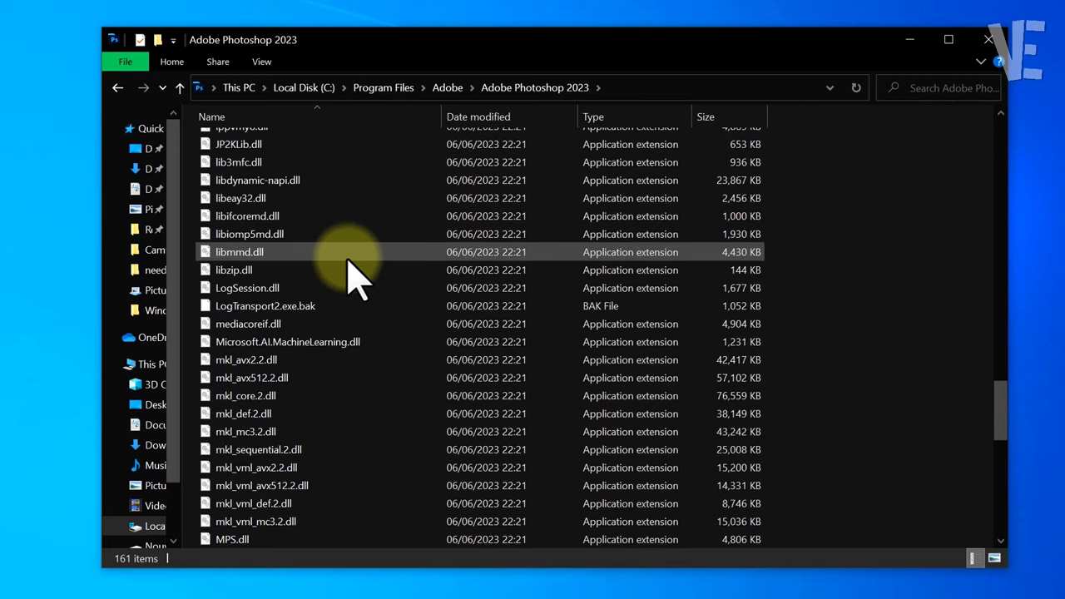
{"action": "scroll", "coordinate": [350, 278], "scroll_direction": "down", "scroll_amount": 15}
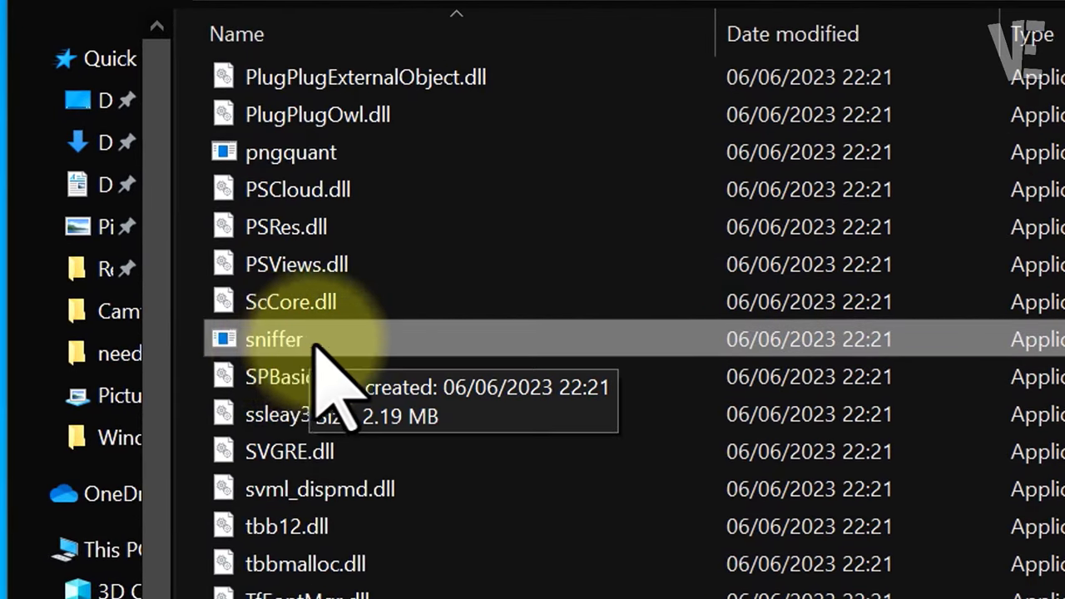
{"action": "right_click", "coordinate": [321, 340]}
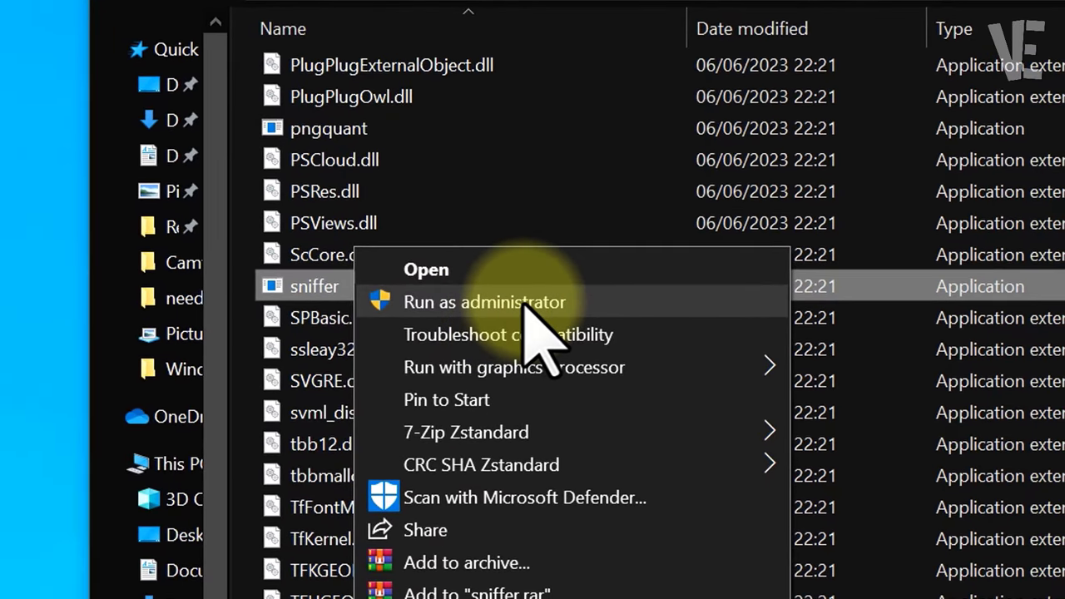
{"action": "left_click", "coordinate": [522, 358]}
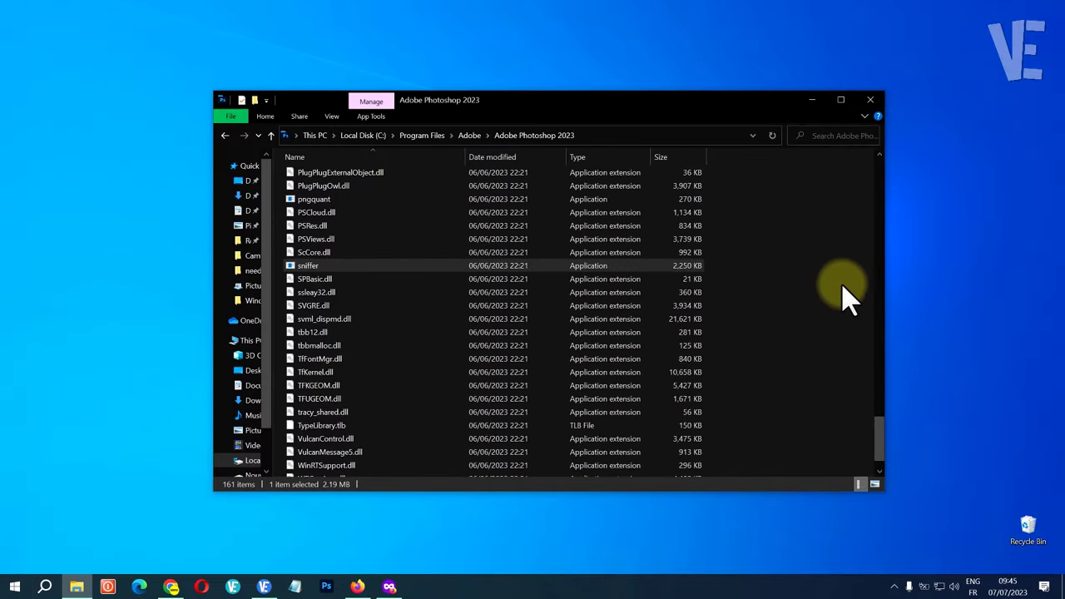
{"action": "left_click", "coordinate": [871, 101]}
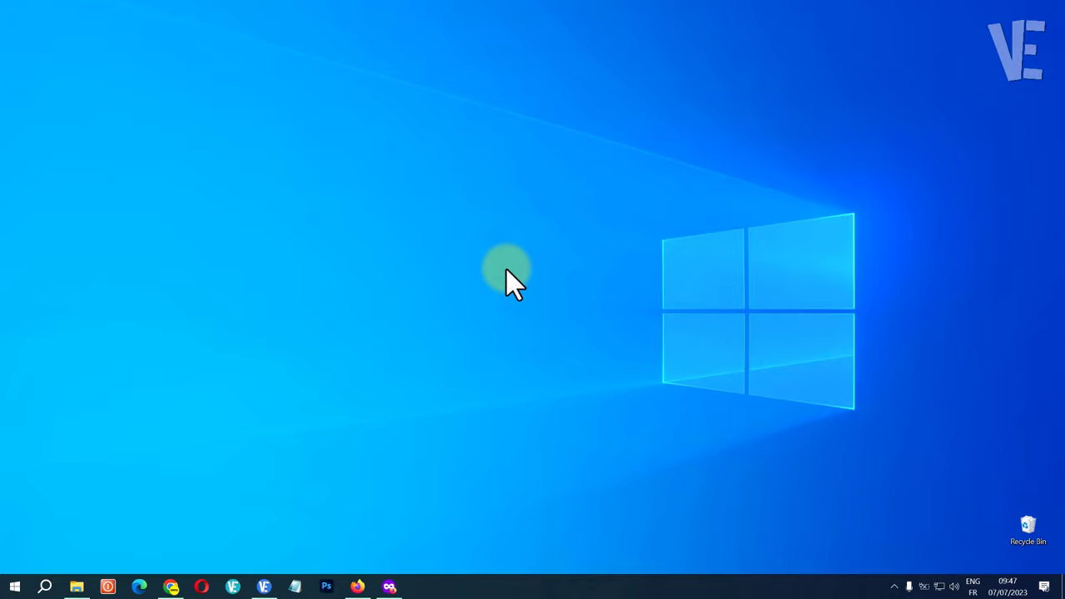
Step: Reopen File Explorer and go to the Adobe Photoshop 2023 folder under Program Files\Adobe on Local Disk (C:)
{"action": "left_click", "coordinate": [77, 586]}
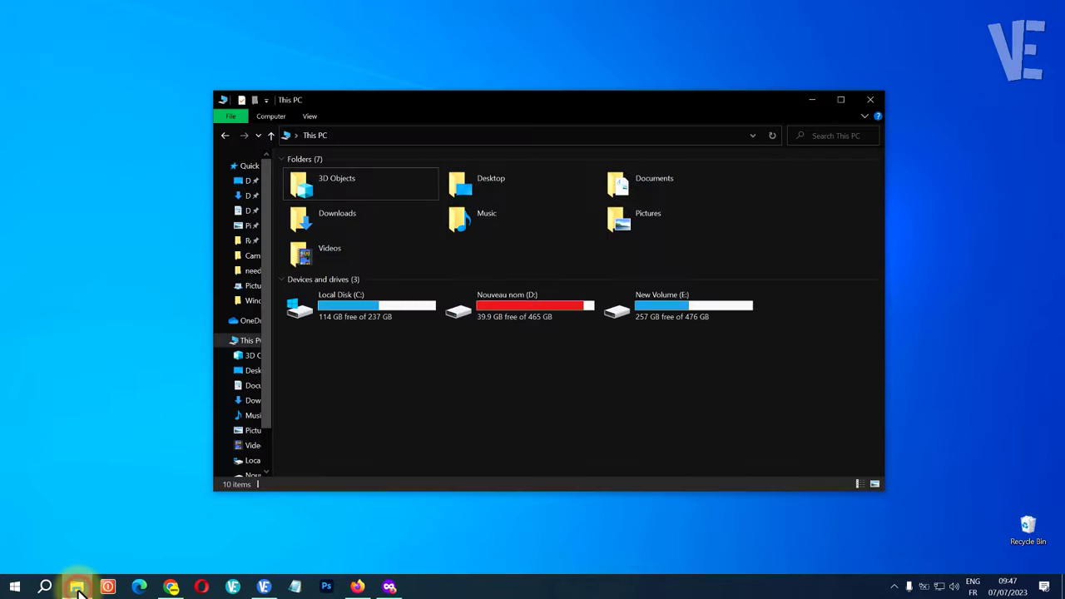
{"action": "double_click", "coordinate": [358, 316]}
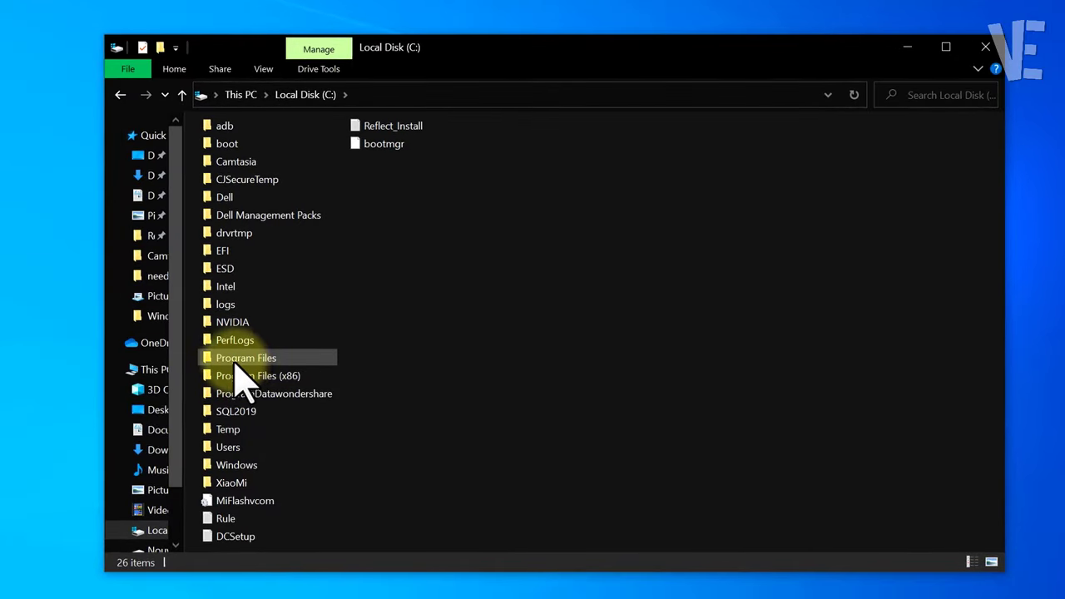
{"action": "double_click", "coordinate": [252, 363]}
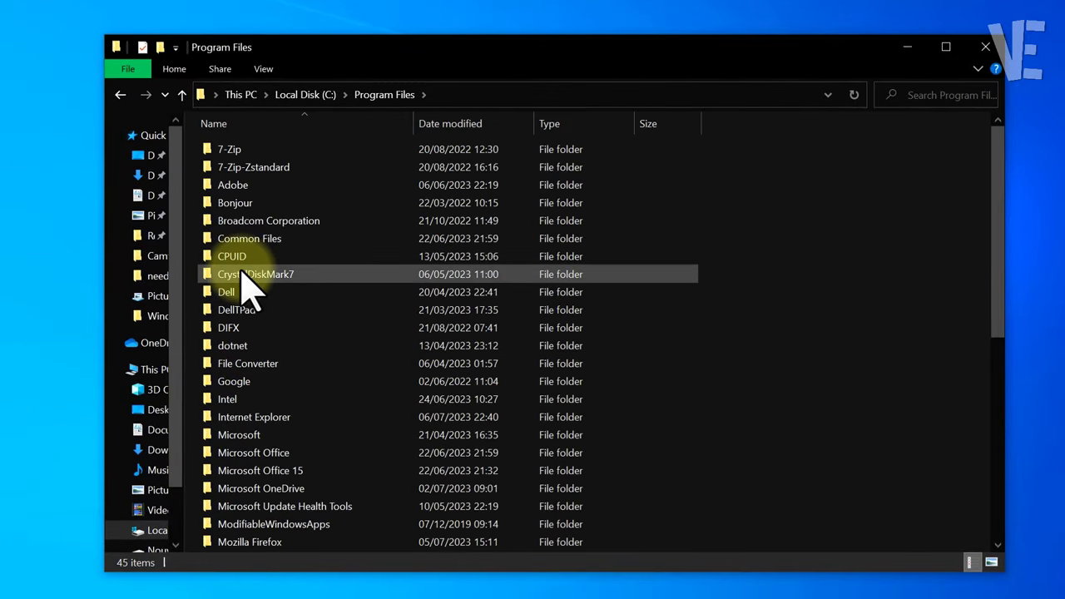
{"action": "double_click", "coordinate": [261, 184]}
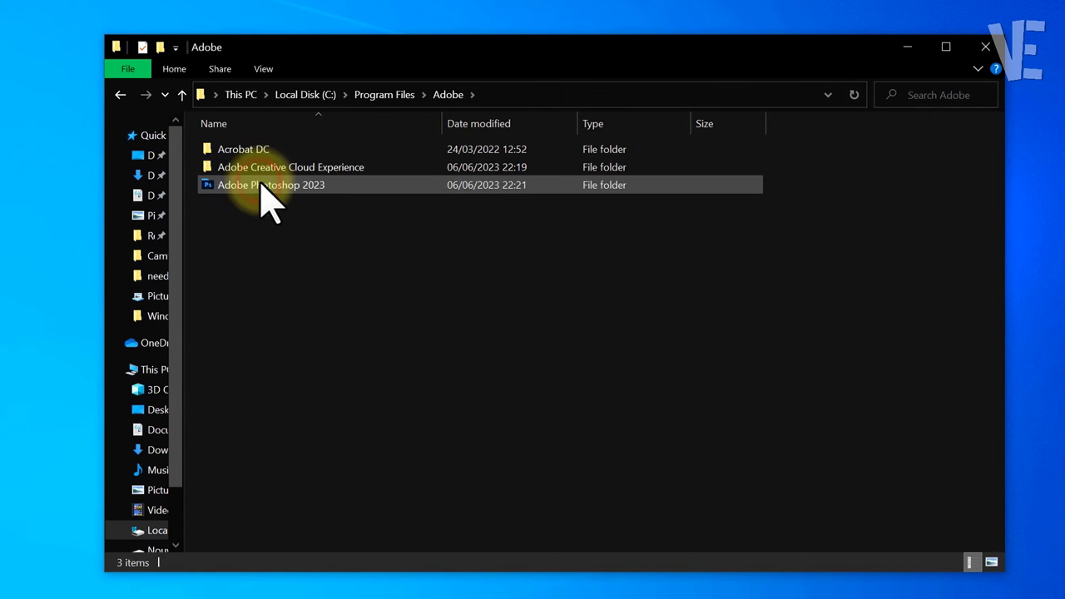
{"action": "double_click", "coordinate": [323, 188]}
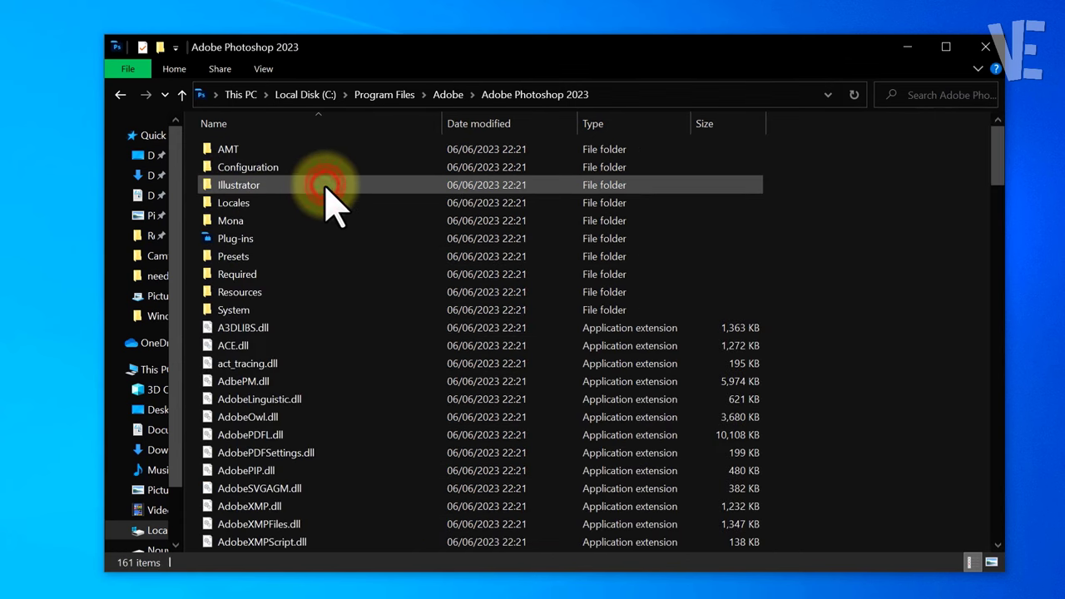
Step: Move the sniffer application from the Adobe Photoshop 2023 folder to the desktop, and close the File Explorer window
{"action": "scroll", "coordinate": [337, 241], "scroll_direction": "down", "scroll_amount": 7}
{"action": "scroll", "coordinate": [341, 250], "scroll_direction": "down", "scroll_amount": 11}
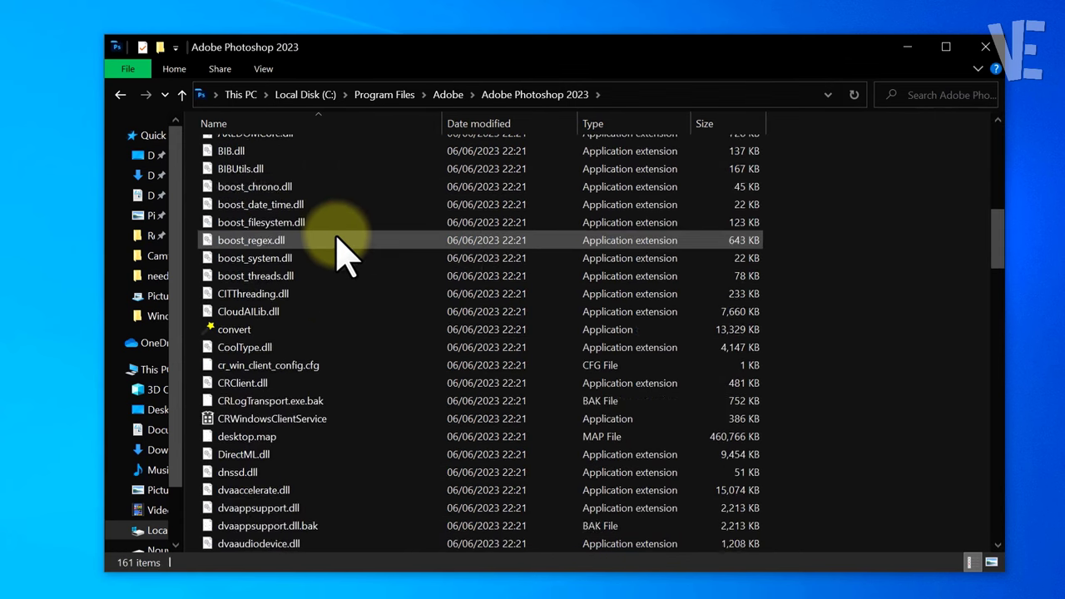
{"action": "scroll", "coordinate": [337, 240], "scroll_direction": "down", "scroll_amount": 15}
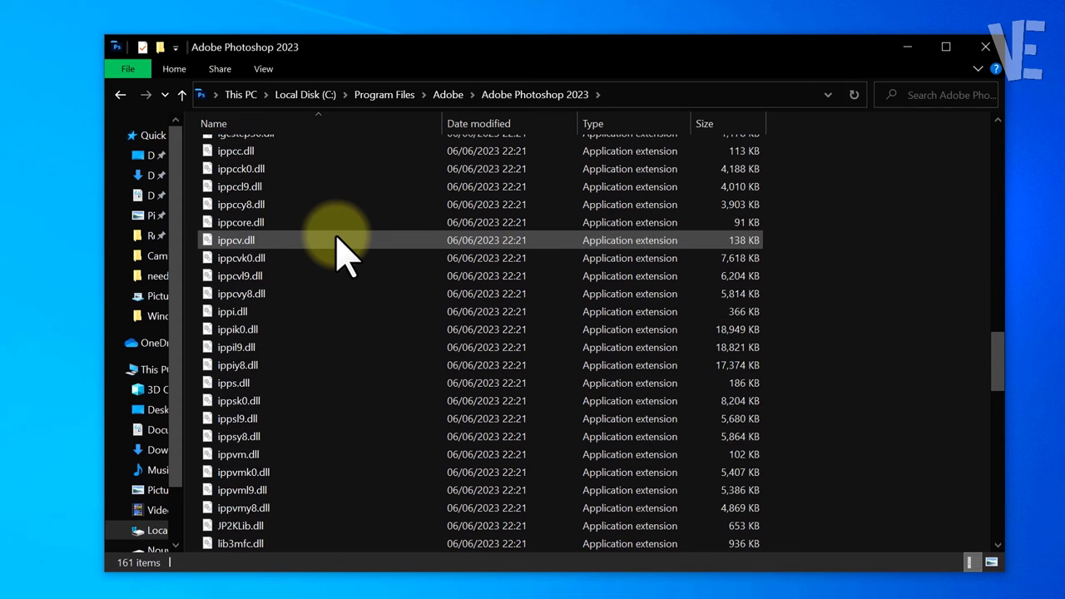
{"action": "scroll", "coordinate": [337, 241], "scroll_direction": "down", "scroll_amount": 7}
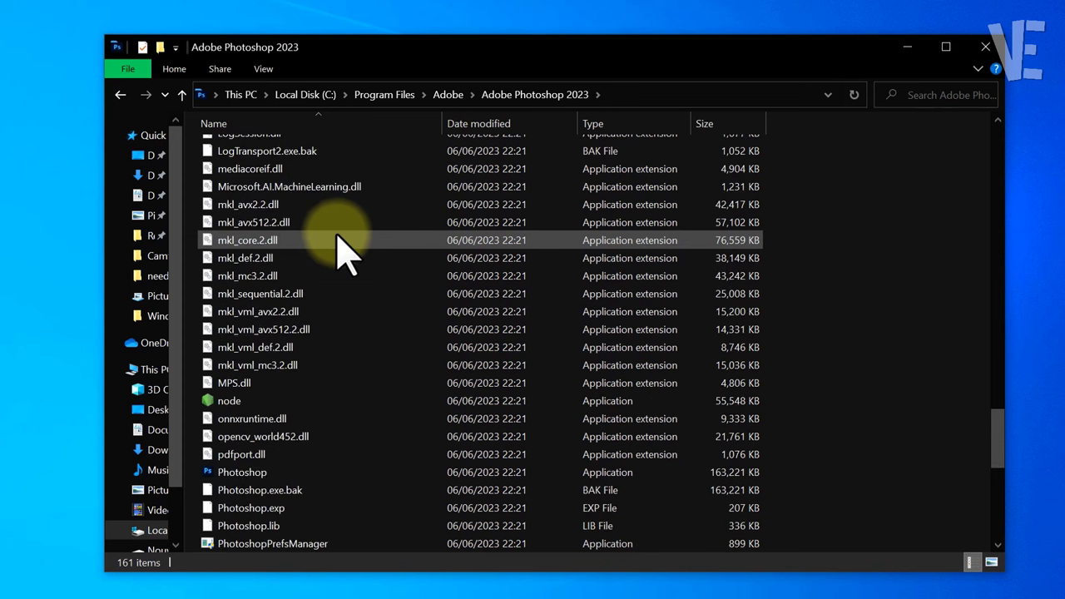
{"action": "scroll", "coordinate": [343, 243], "scroll_direction": "down", "scroll_amount": 3}
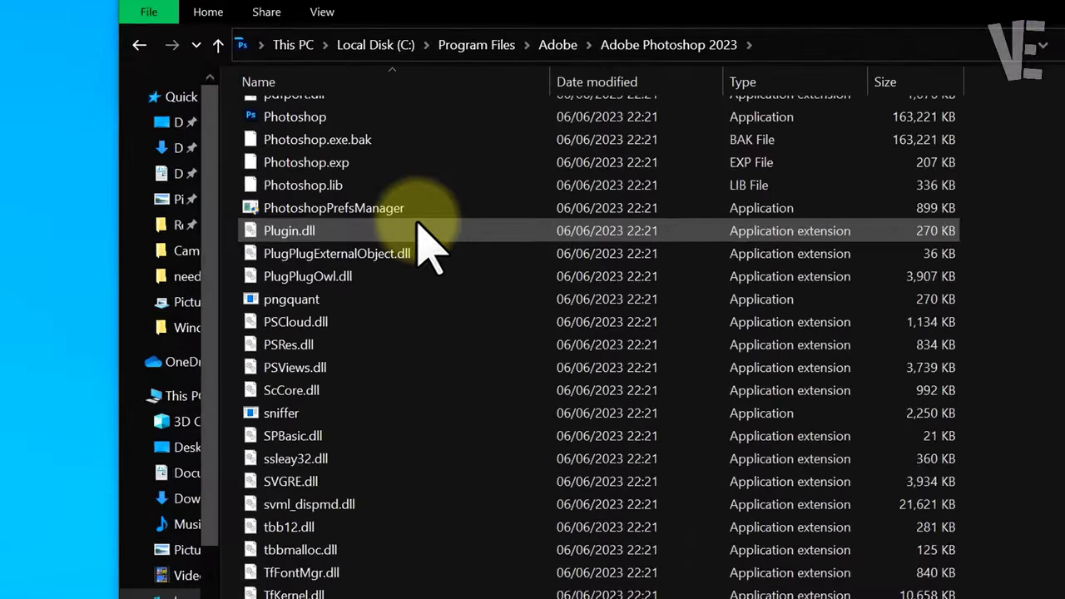
{"action": "scroll", "coordinate": [344, 241], "scroll_direction": "down", "scroll_amount": 2}
{"action": "left_click", "coordinate": [548, 275]}
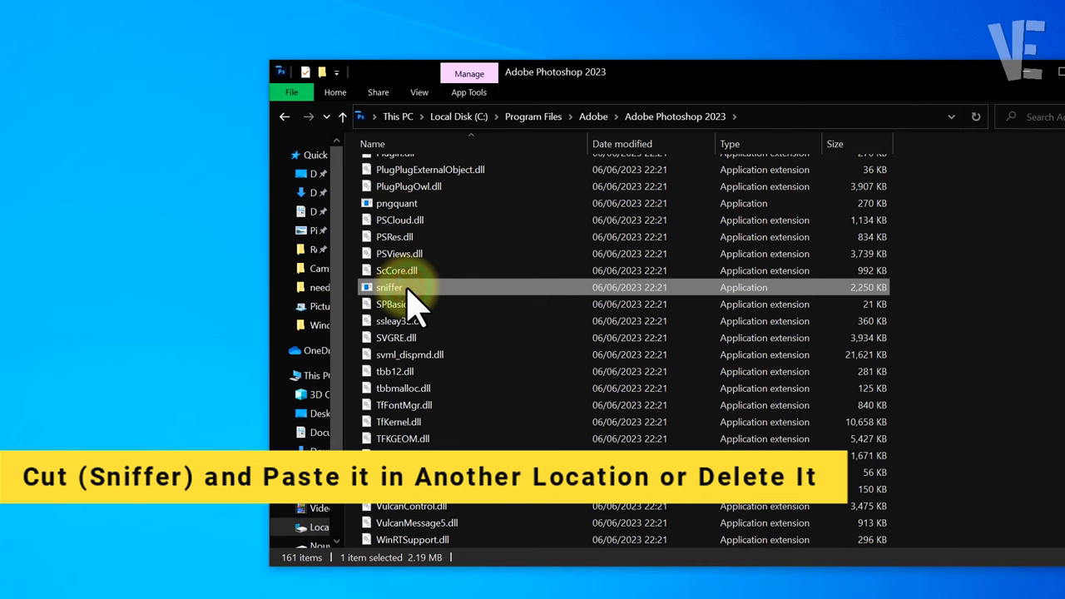
{"action": "right_click", "coordinate": [408, 289]}
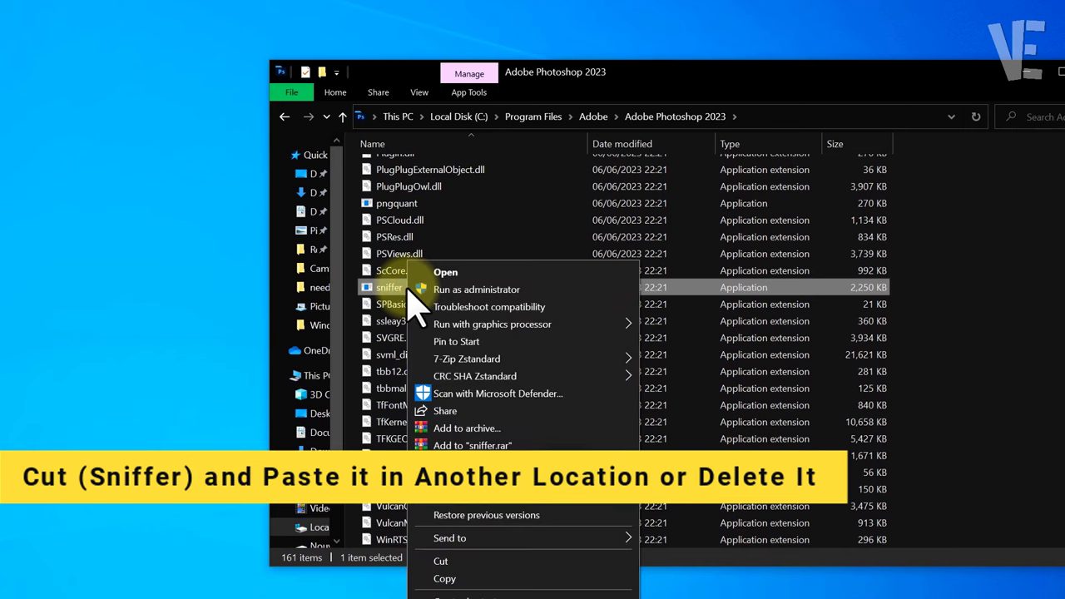
{"action": "left_click", "coordinate": [456, 562]}
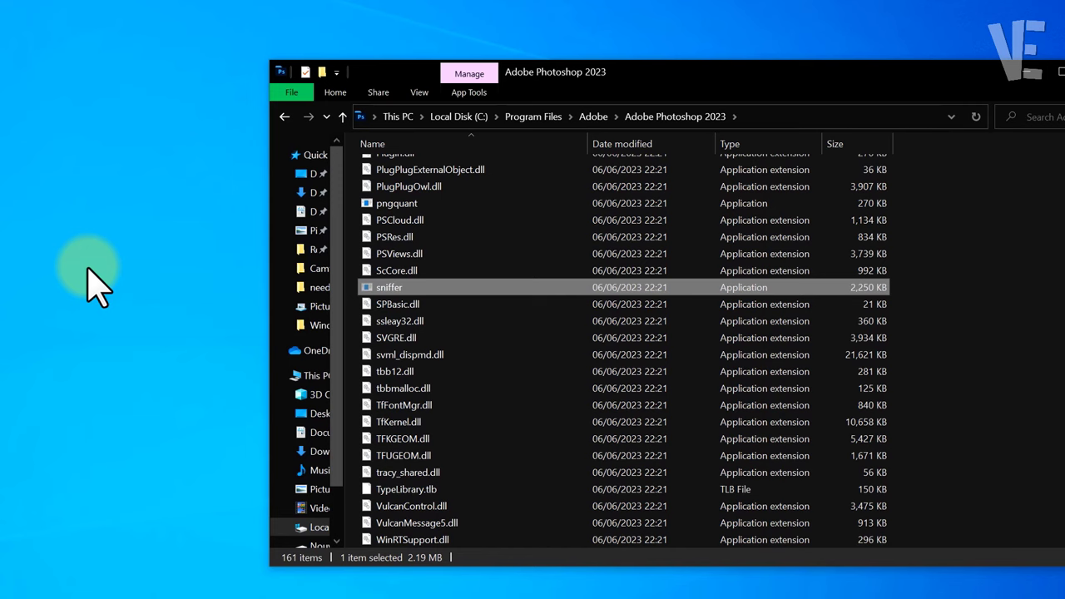
{"action": "right_click", "coordinate": [94, 109]}
{"action": "left_click", "coordinate": [133, 174]}
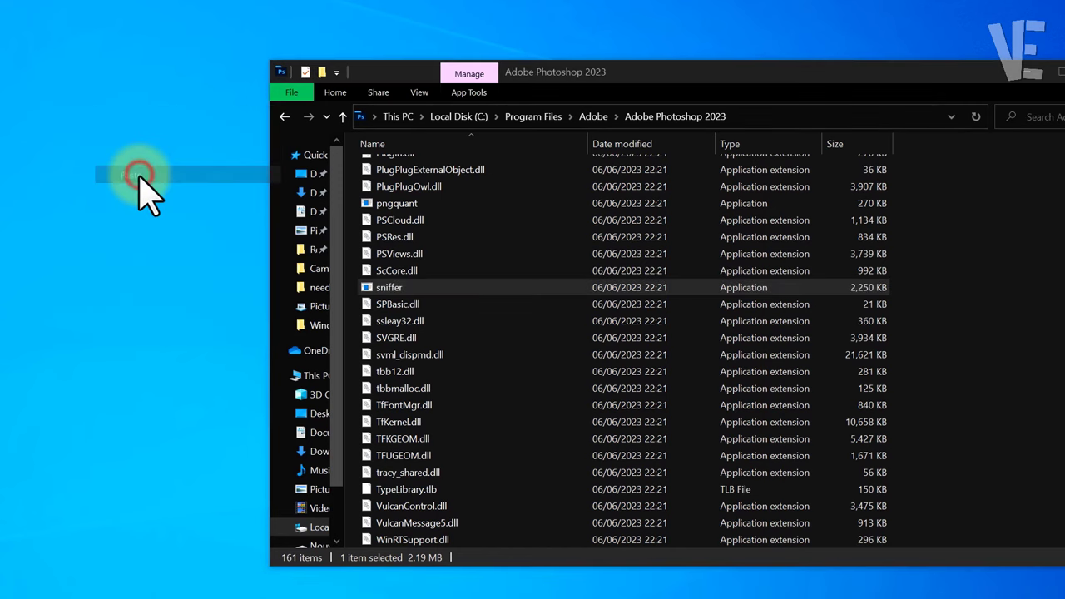
{"action": "left_click", "coordinate": [316, 273]}
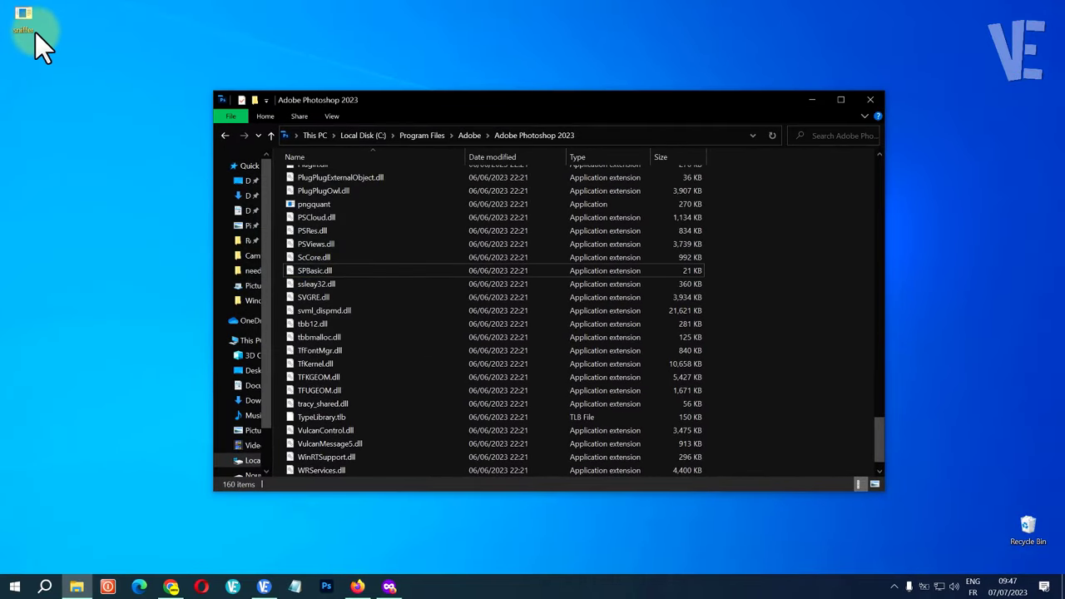
{"action": "left_click", "coordinate": [870, 101]}
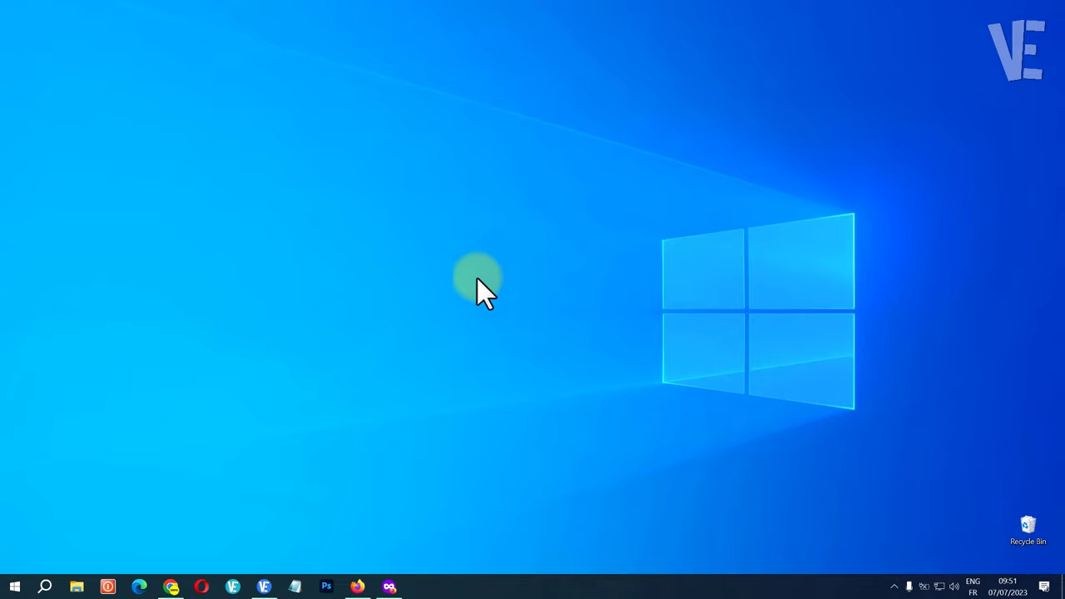
Step: Search Windows for the graphics settings and open the Graphics settings page
{"action": "left_click", "coordinate": [46, 587]}
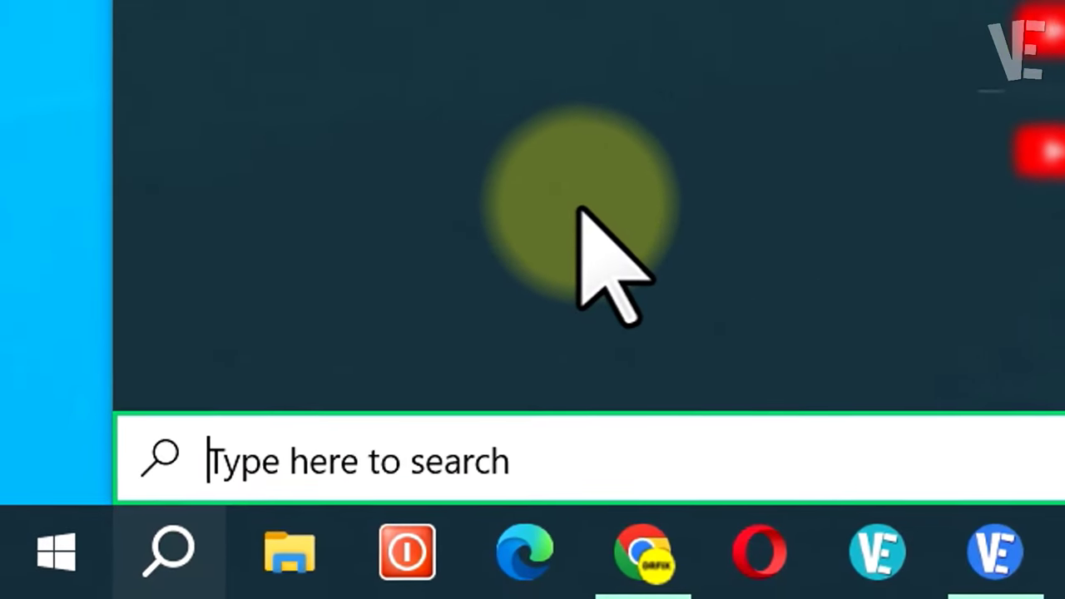
{"action": "type", "text": "graphics setti"}
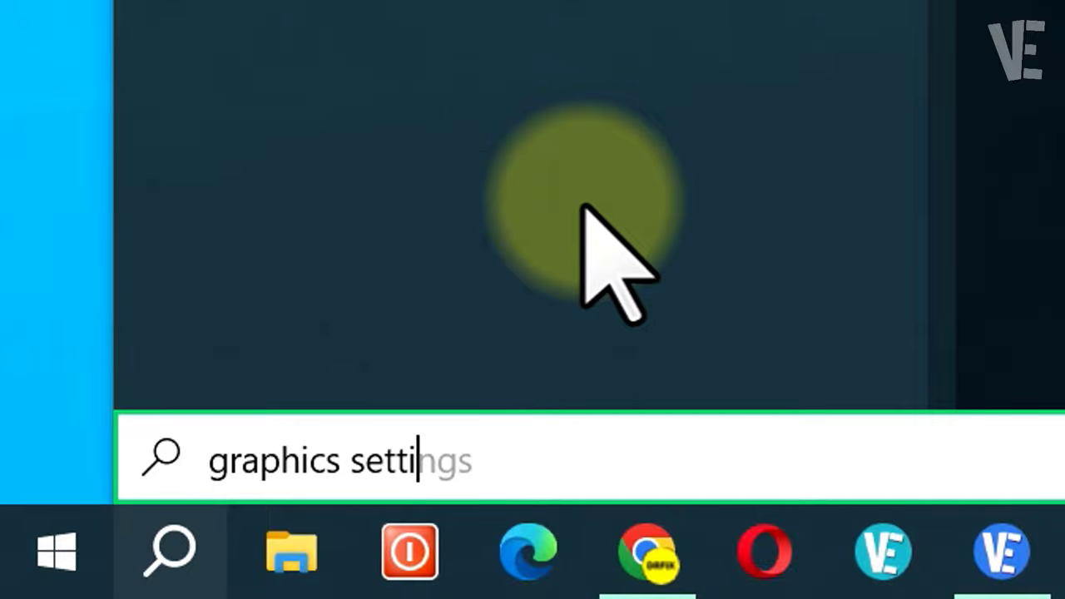
{"action": "type", "text": "gns"}
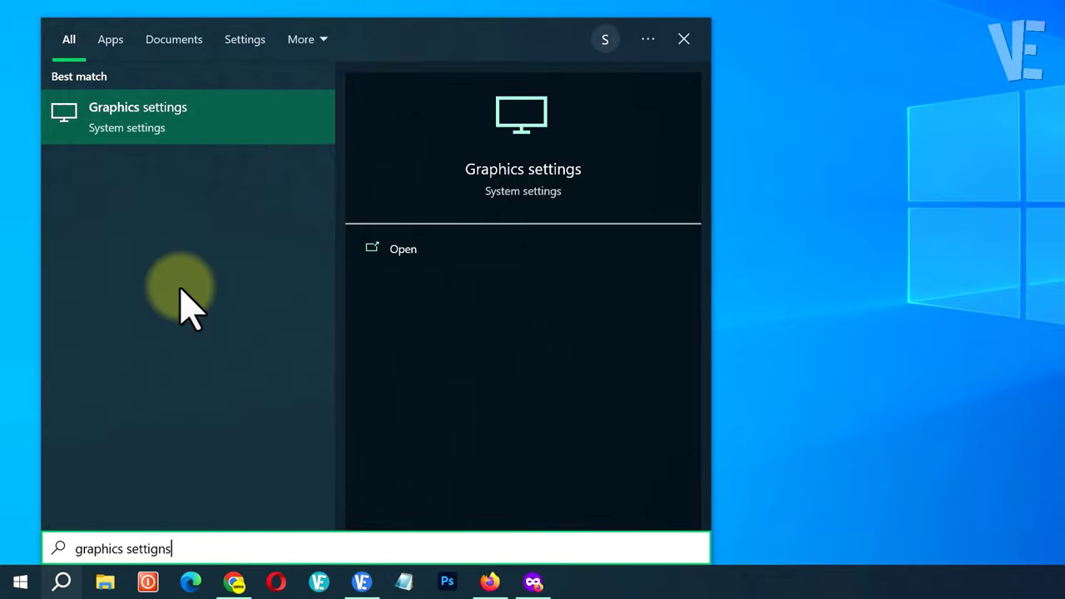
{"action": "left_click", "coordinate": [161, 142]}
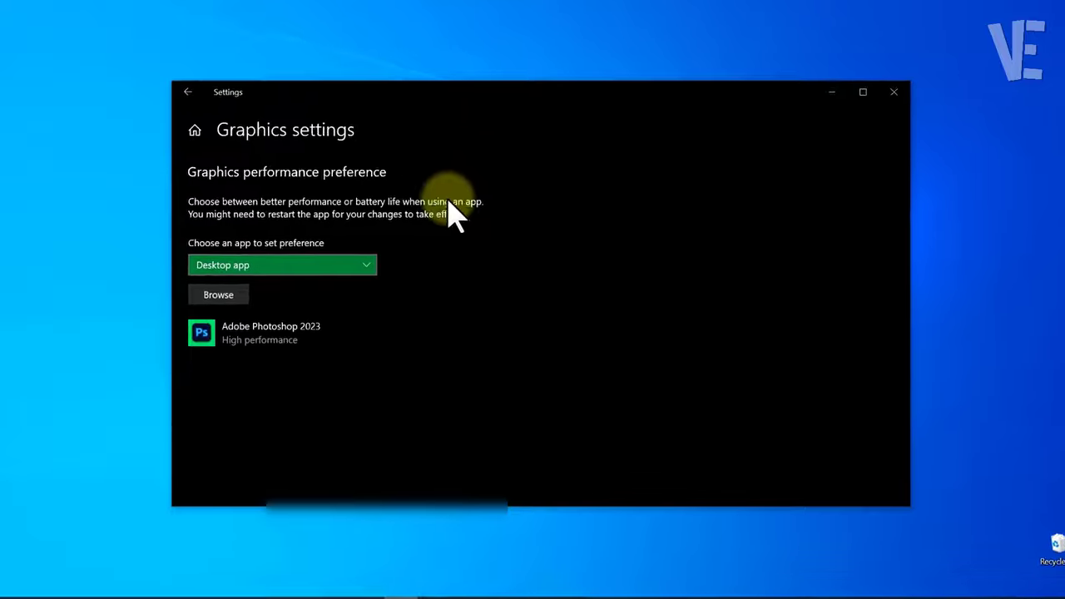
Step: Browse for a desktop app to add, going to Program Files\Adobe\Adobe Photoshop 2023 on Local Disk (C:)
{"action": "left_click", "coordinate": [142, 288]}
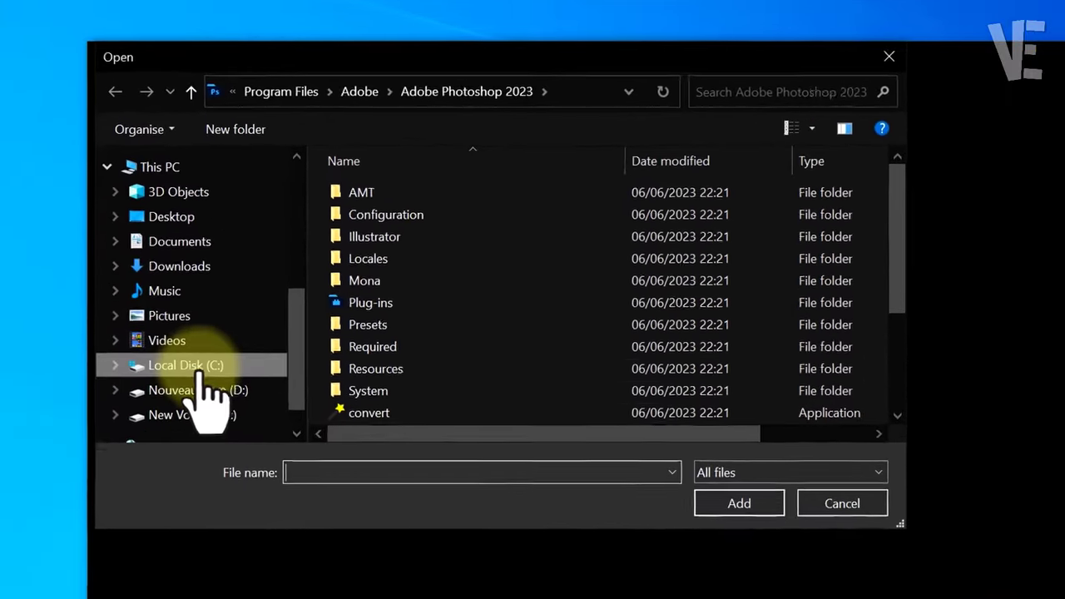
{"action": "left_click", "coordinate": [163, 303]}
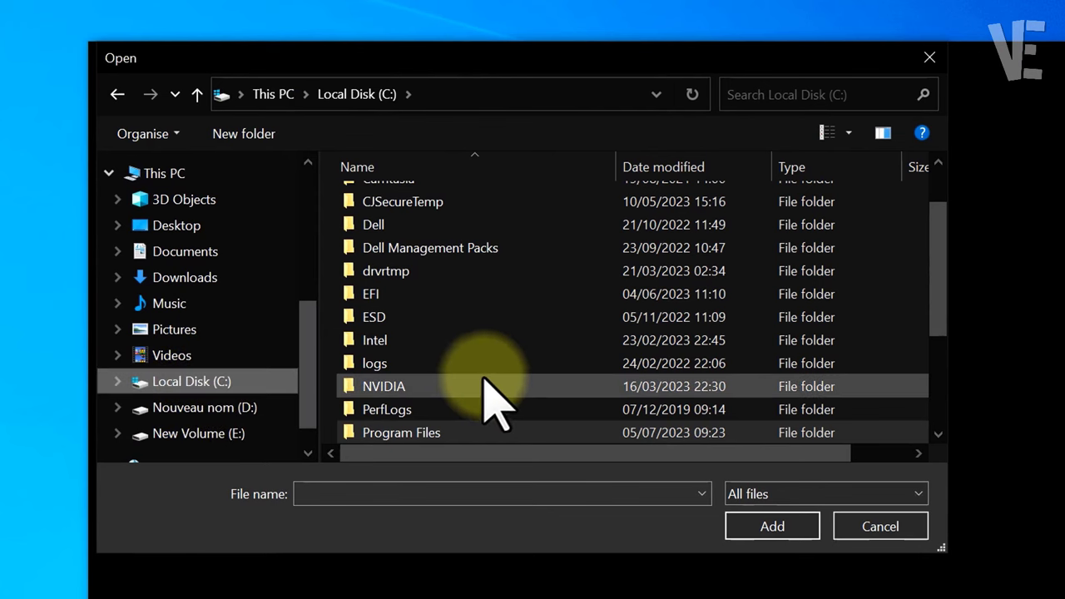
{"action": "scroll", "coordinate": [482, 383], "scroll_direction": "up", "scroll_amount": 1}
{"action": "scroll", "coordinate": [472, 382], "scroll_direction": "down", "scroll_amount": 4}
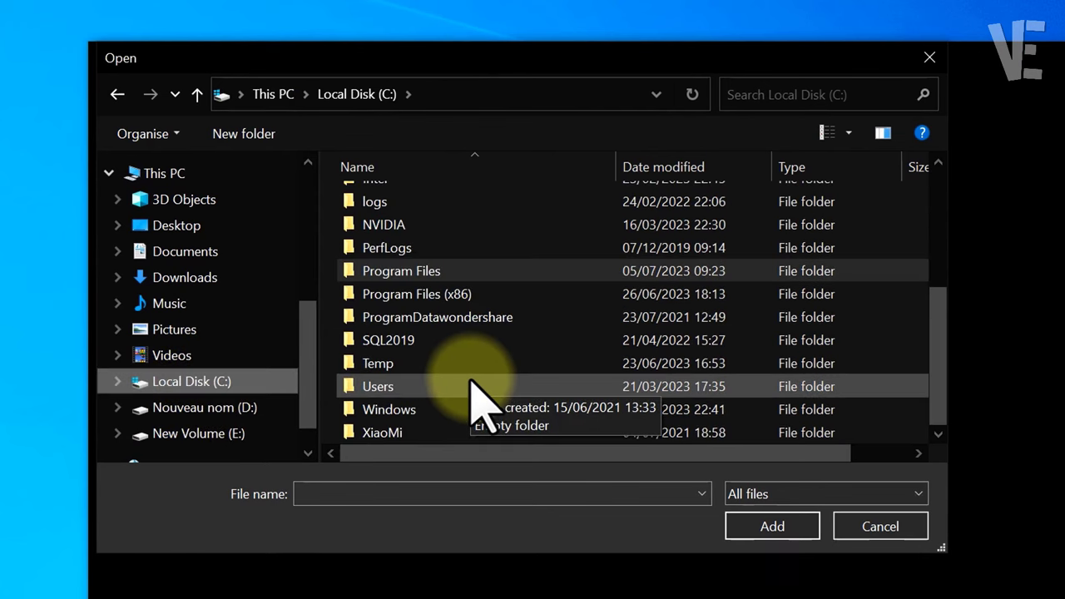
{"action": "left_click", "coordinate": [446, 271]}
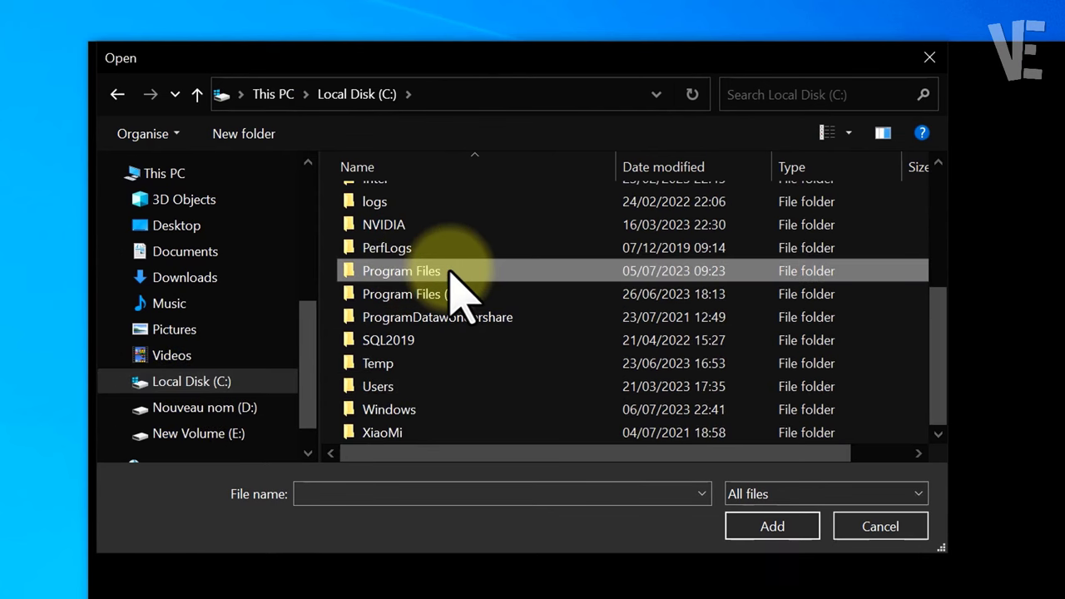
{"action": "double_click", "coordinate": [449, 269]}
{"action": "left_click", "coordinate": [404, 247]}
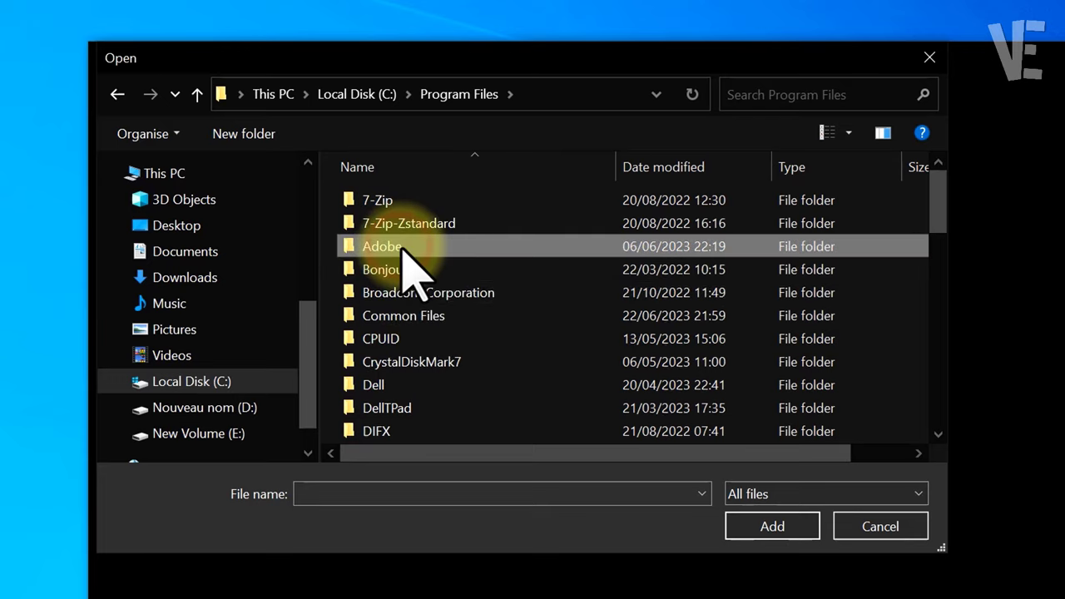
{"action": "double_click", "coordinate": [405, 247]}
{"action": "left_click", "coordinate": [426, 251]}
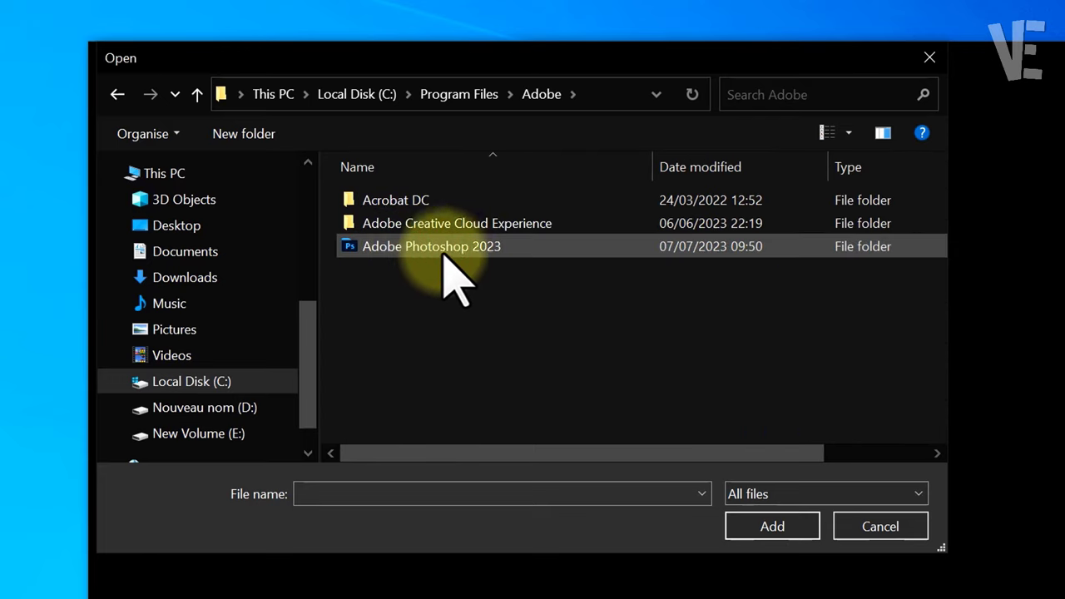
{"action": "double_click", "coordinate": [418, 249]}
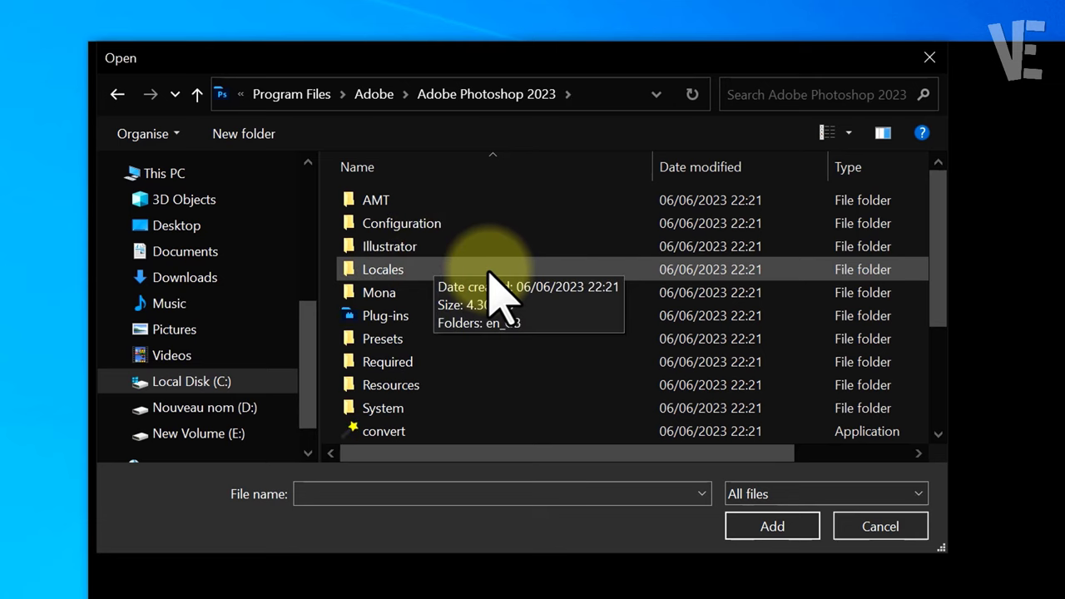
Step: Add the PhotoshopPrefsManager application from the Photoshop folder to the graphics performance preference list
{"action": "scroll", "coordinate": [489, 279], "scroll_direction": "down", "scroll_amount": 3}
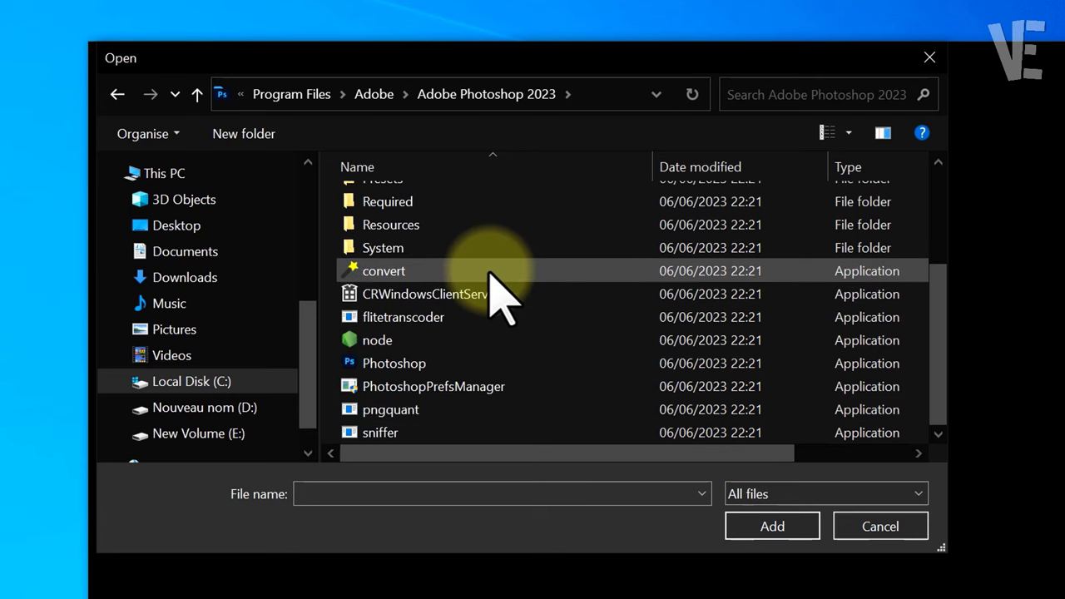
{"action": "left_click", "coordinate": [478, 387]}
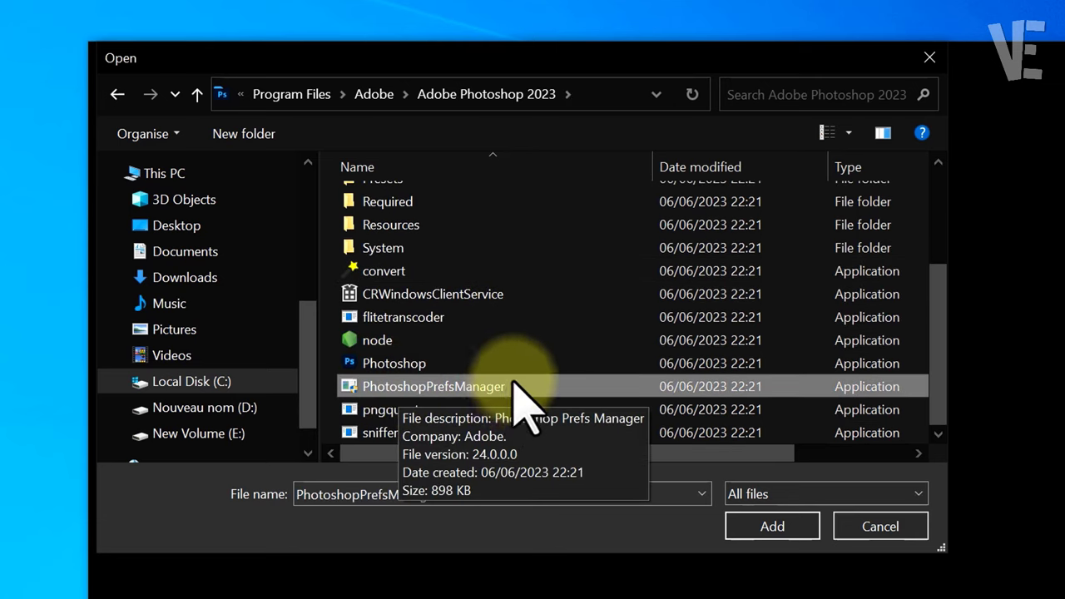
{"action": "left_click", "coordinate": [772, 526]}
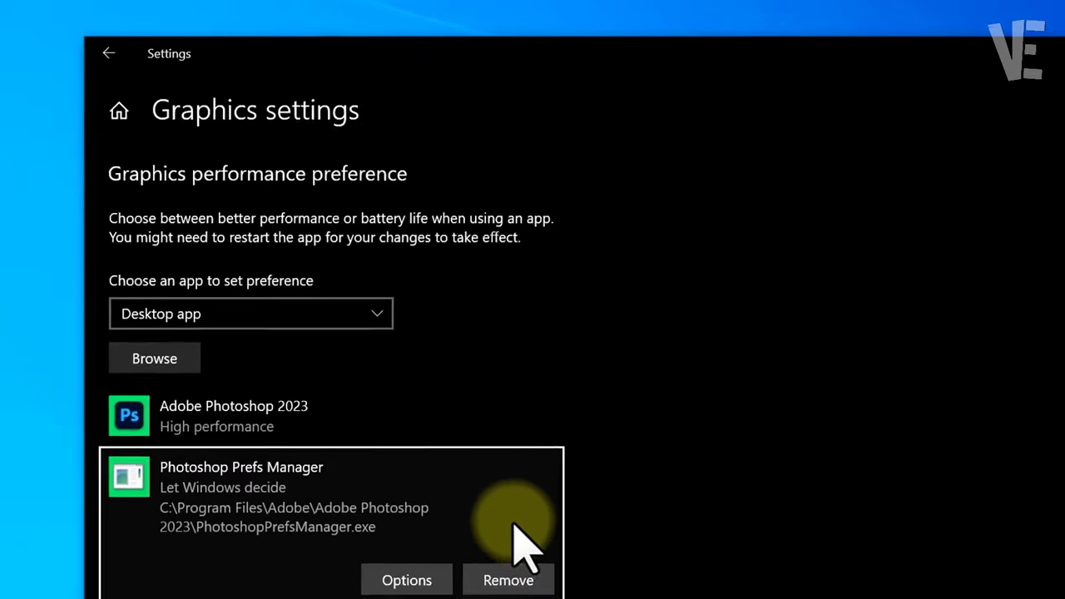
Step: Set the graphics preference of Photoshop Prefs Manager to High performance, save it, and close Settings
{"action": "left_click", "coordinate": [414, 581]}
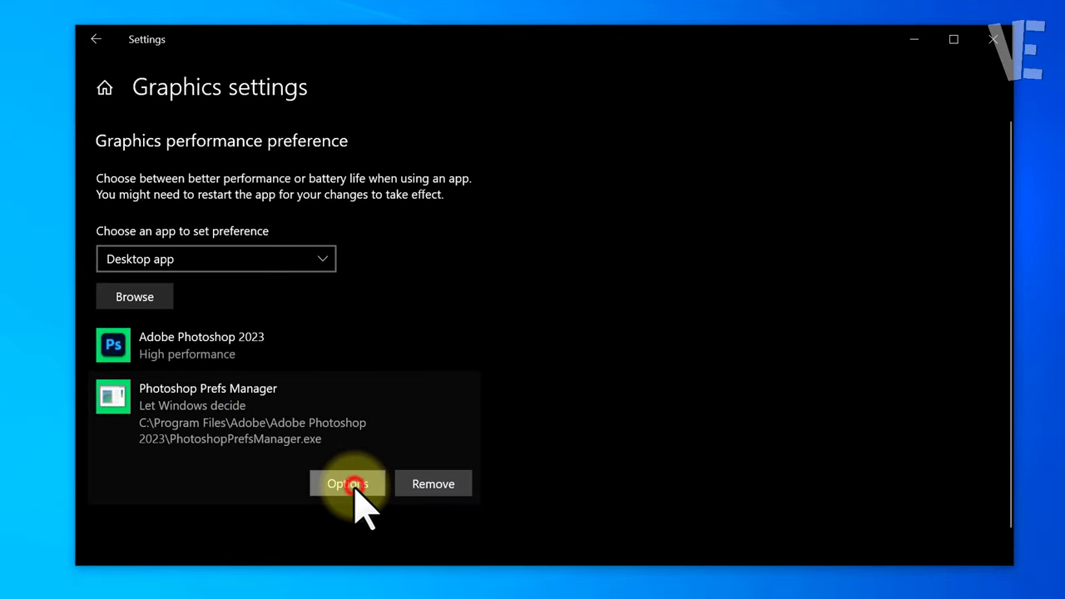
{"action": "left_click", "coordinate": [456, 333]}
{"action": "left_click", "coordinate": [478, 401]}
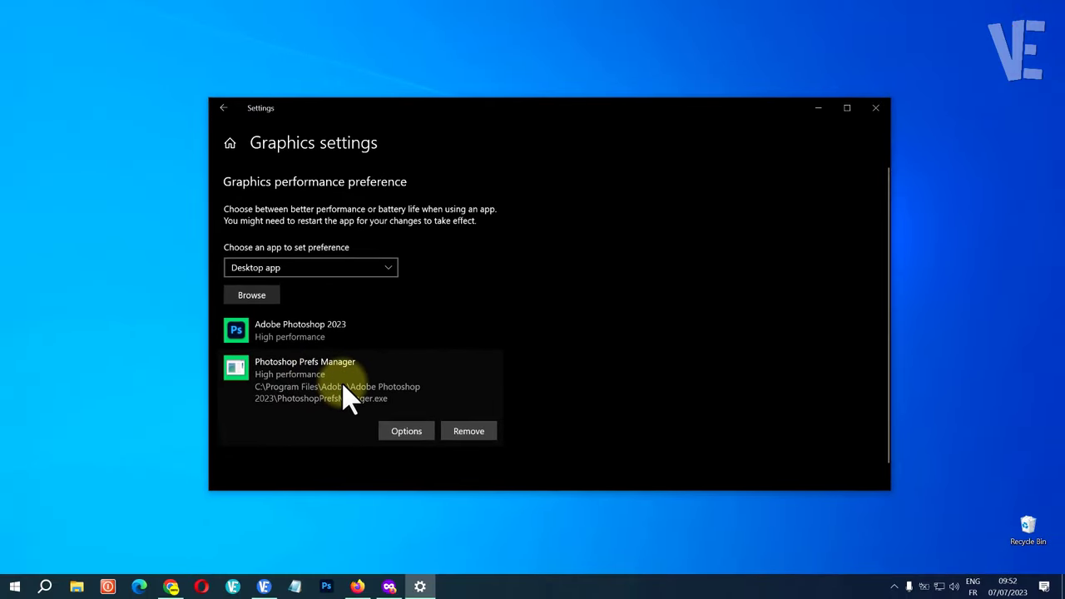
{"action": "left_click", "coordinate": [880, 110]}
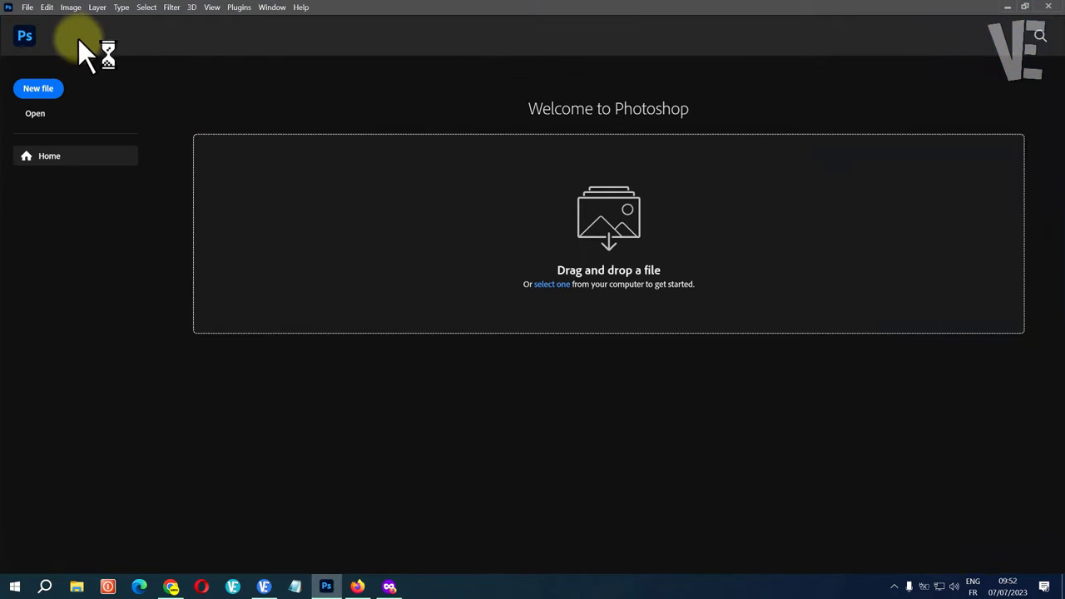
Step: Switch to Photoshop and open its Performance preferences to check the detected graphics processor
{"action": "left_click", "coordinate": [47, 8]}
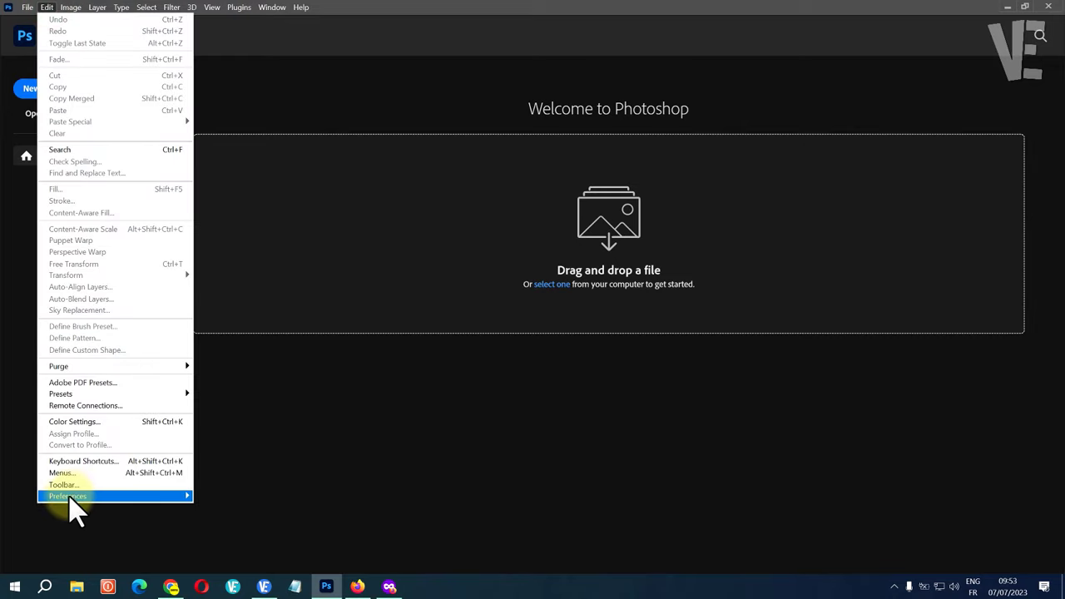
{"action": "mouse_move", "coordinate": [155, 500]}
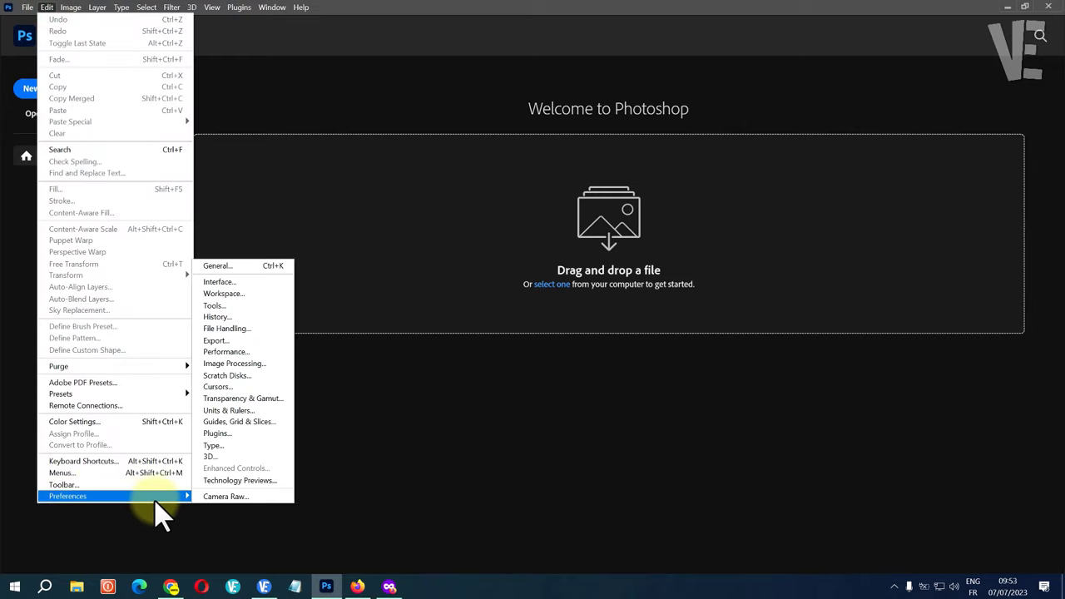
{"action": "left_click", "coordinate": [232, 353]}
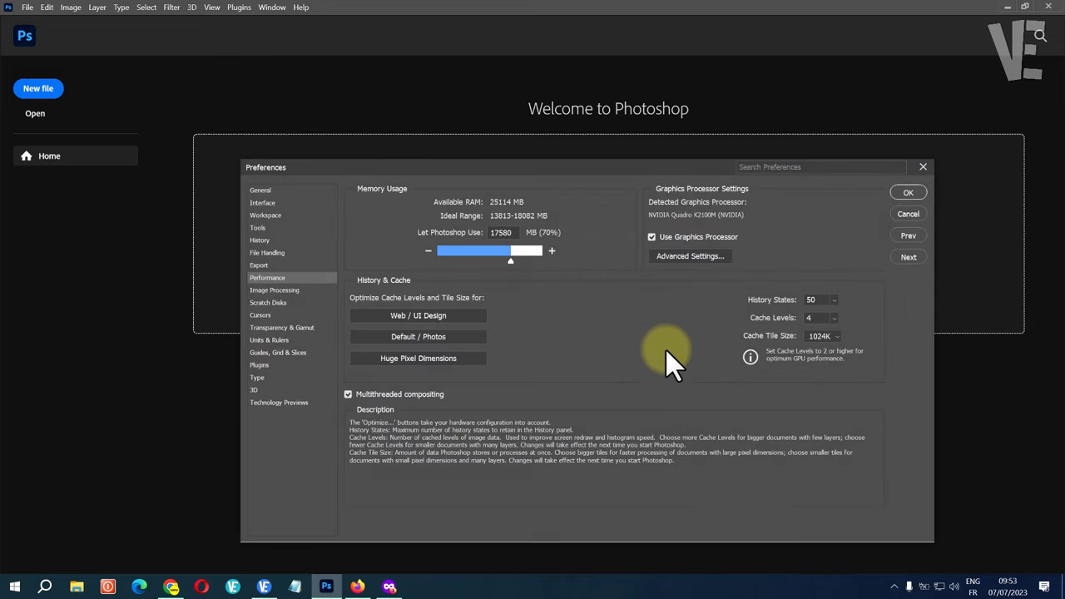